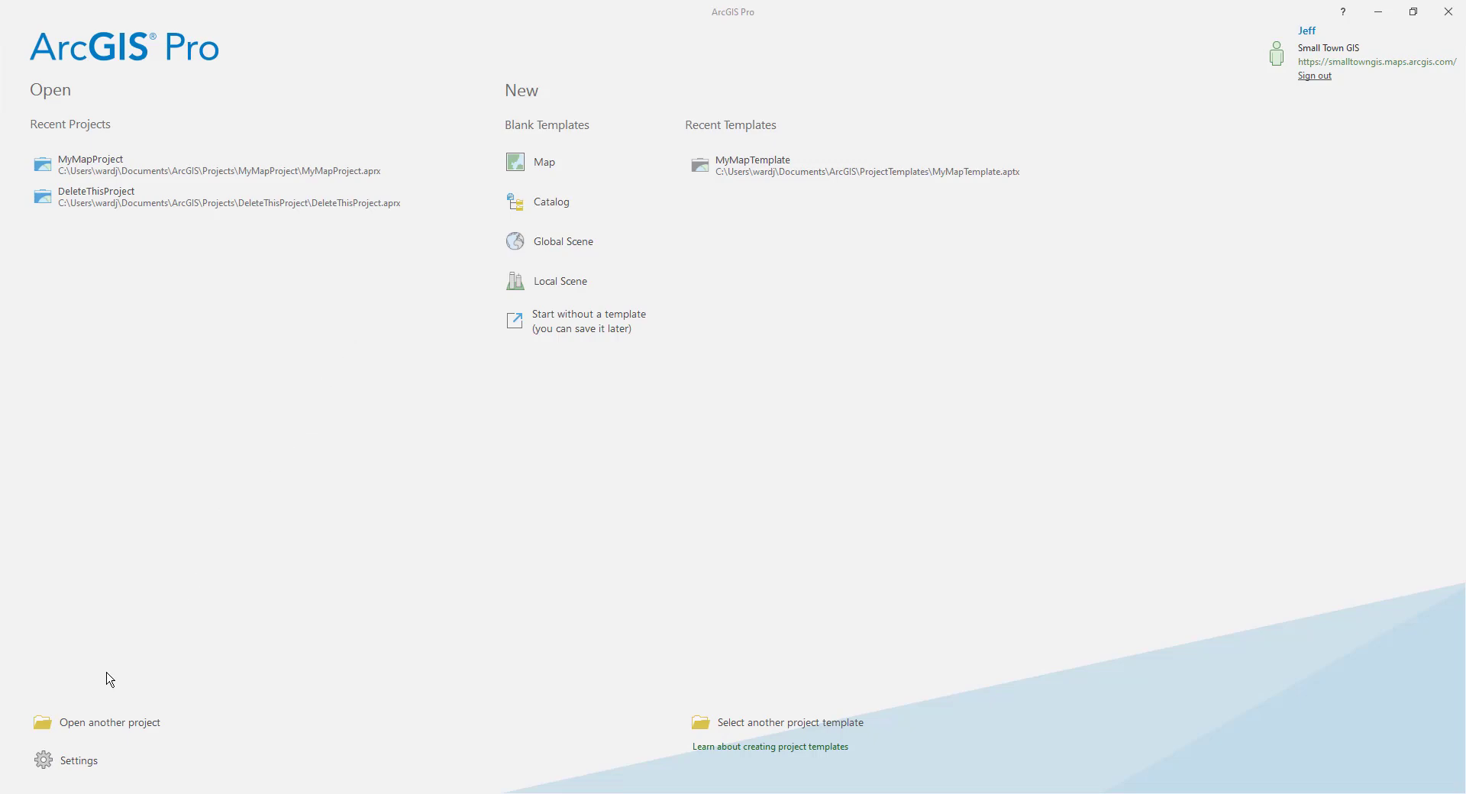
# - Examine the application's general options for how ArcGIS Pro starts, and return to the start page
pyautogui.click(67, 768)
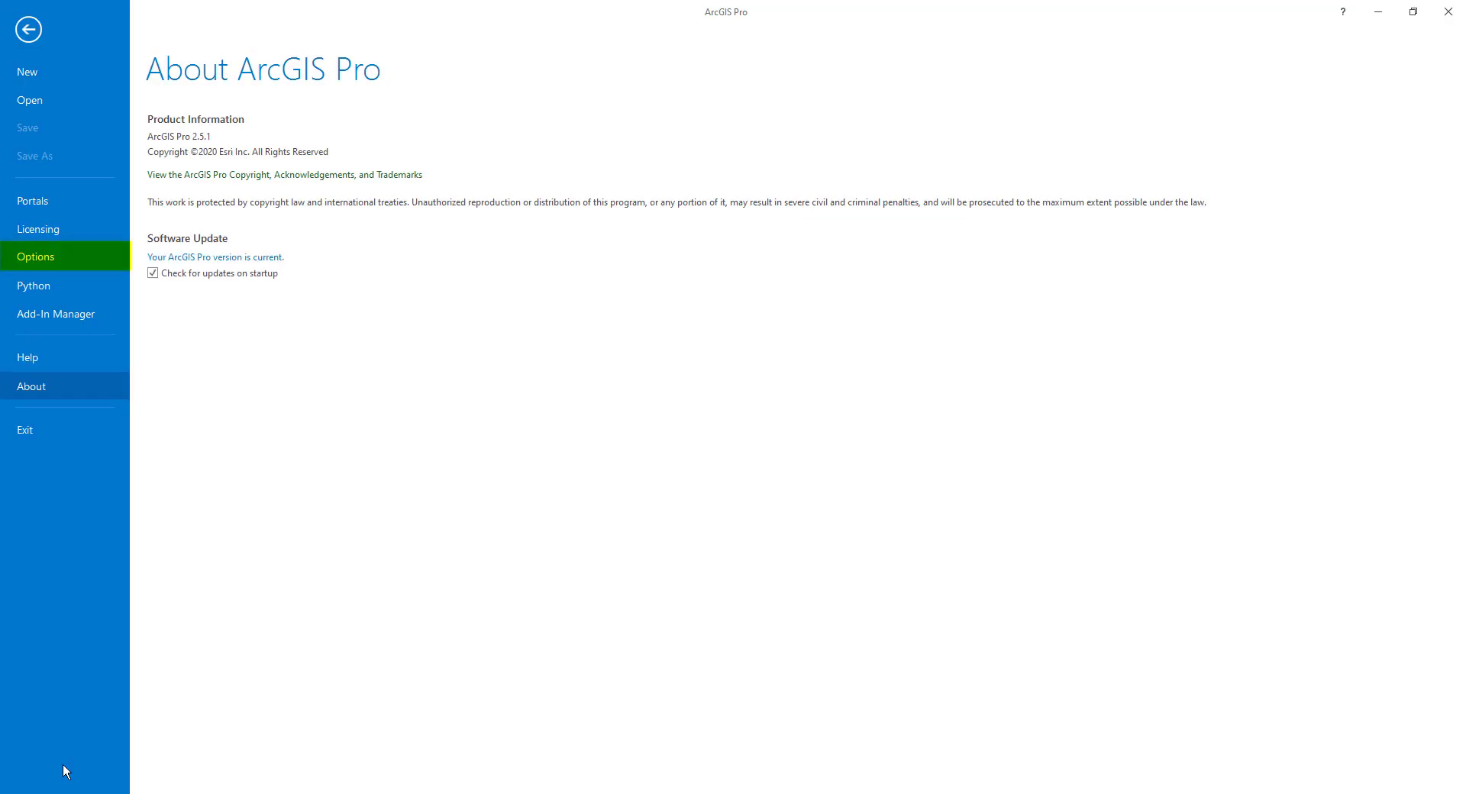
pyautogui.click(46, 262)
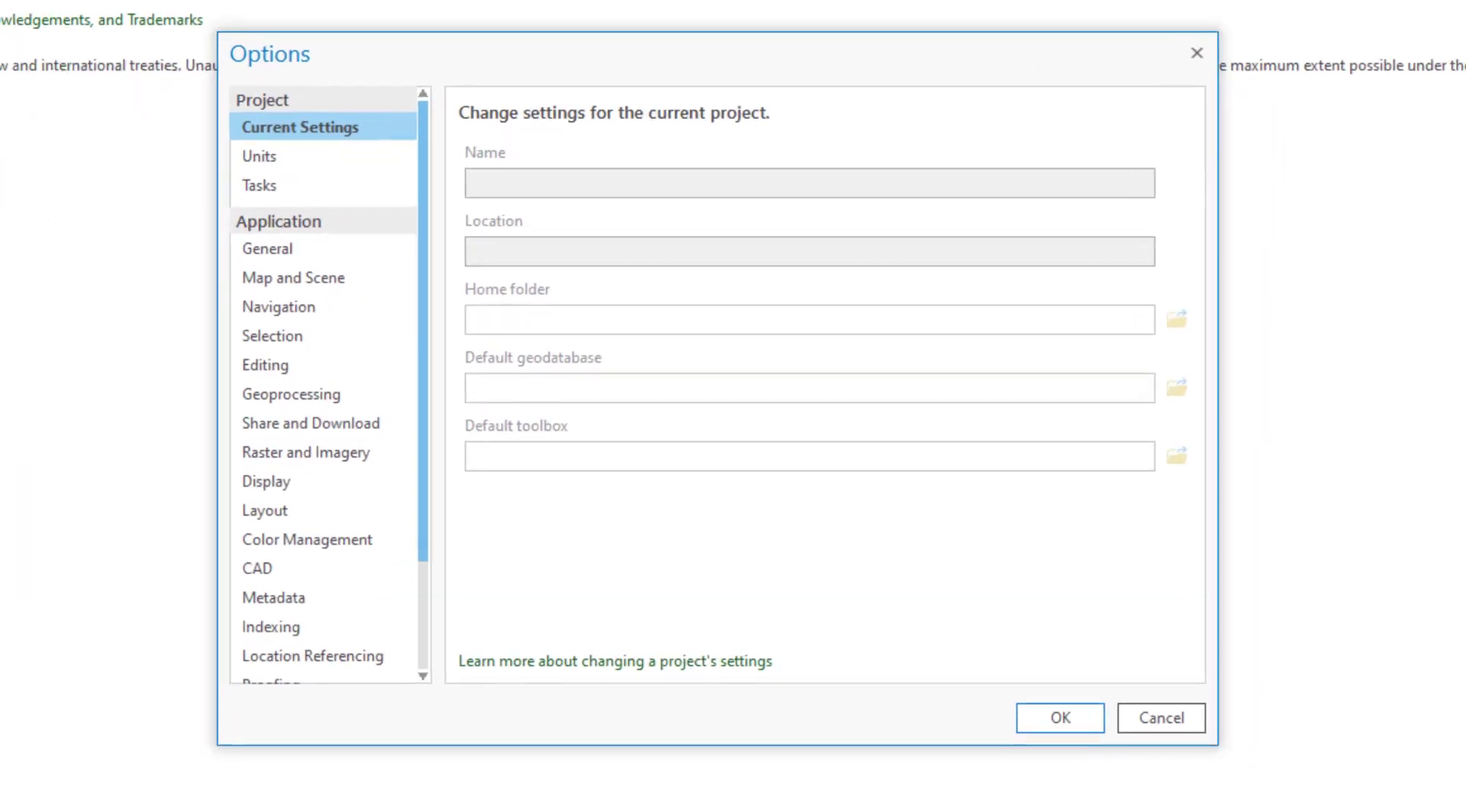
pyautogui.click(243, 244)
pyautogui.click(456, 153)
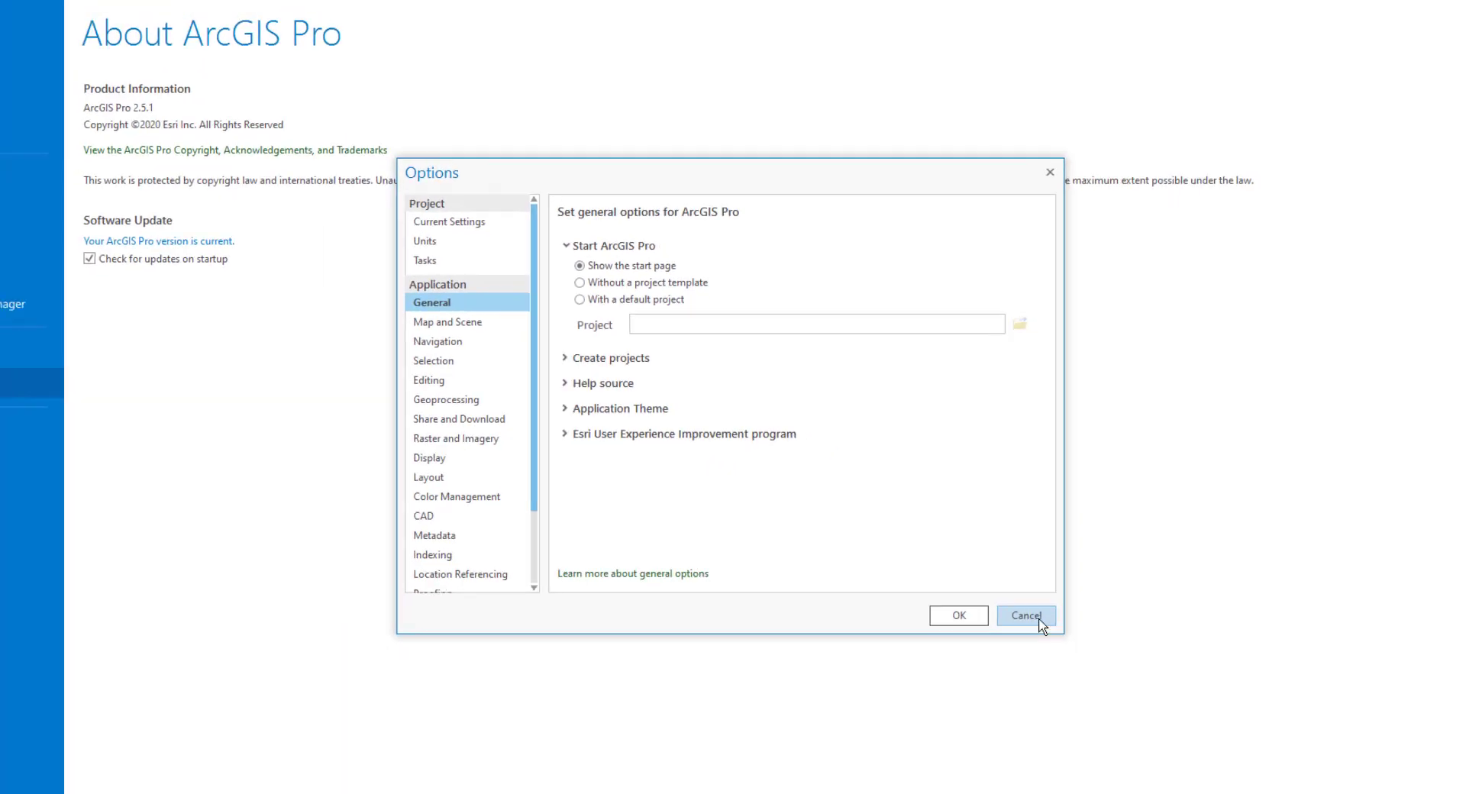
pyautogui.click(1037, 619)
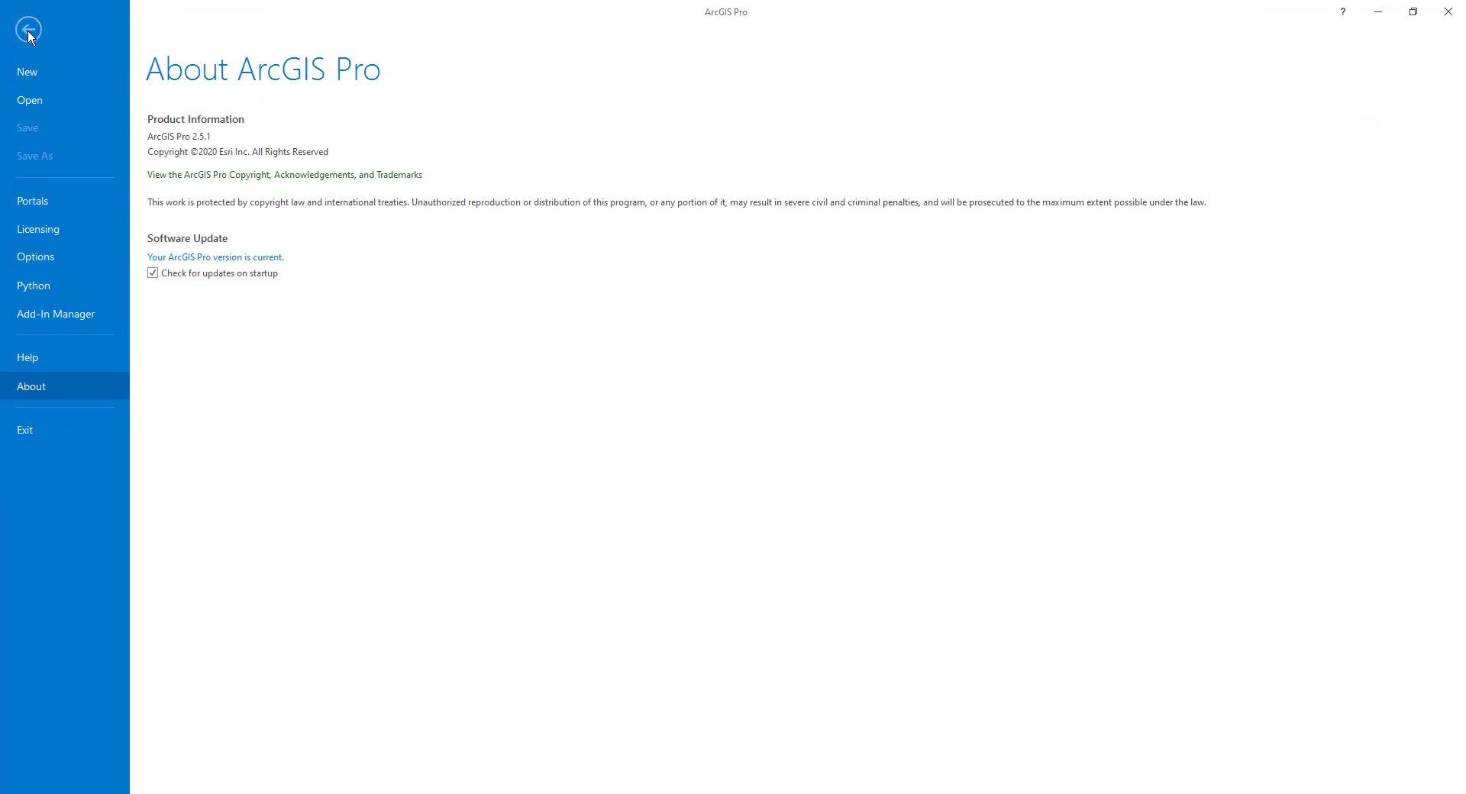
pyautogui.click(28, 31)
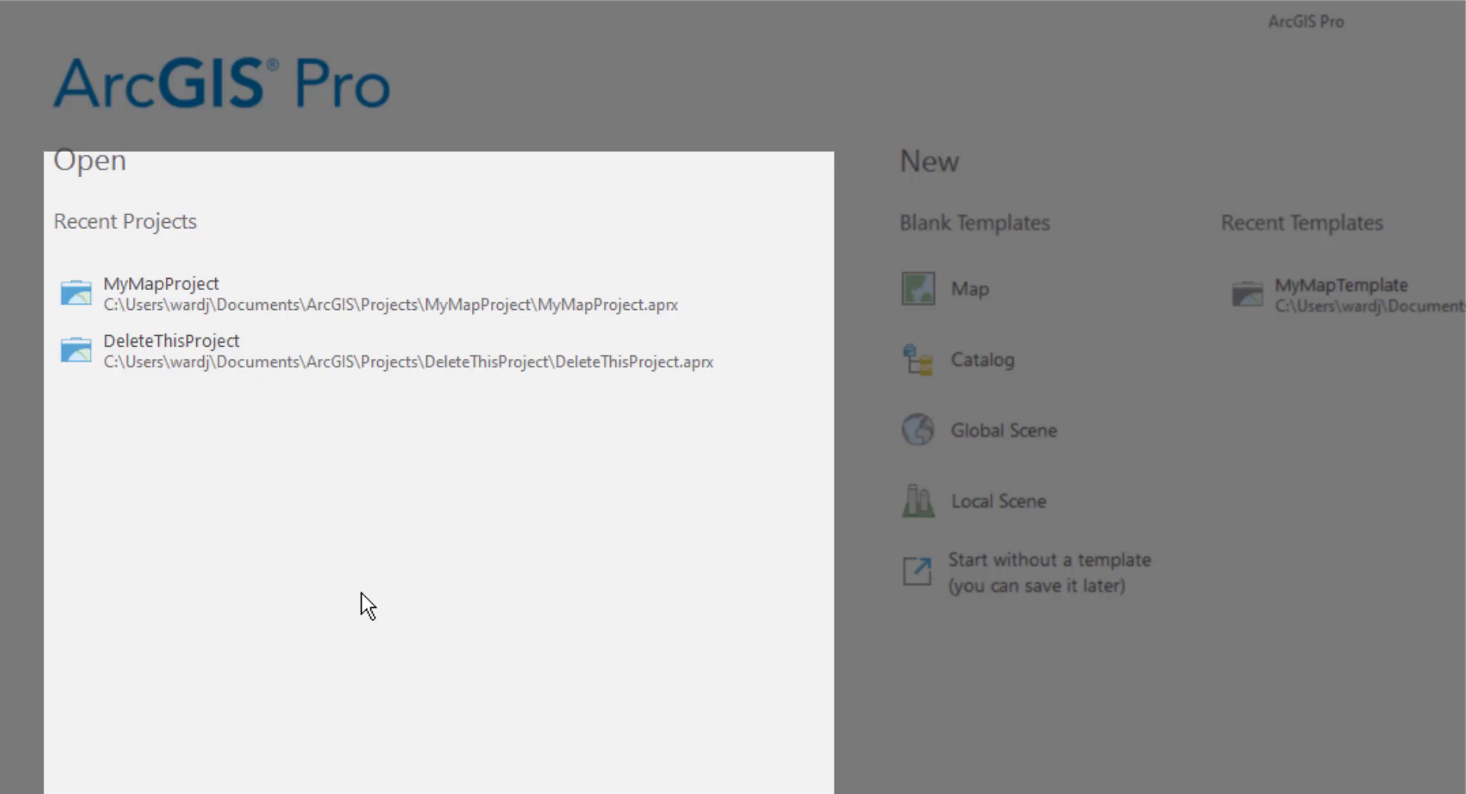
# - Remove DeleteThisProject from the list of recent projects
pyautogui.rightClick(197, 365)
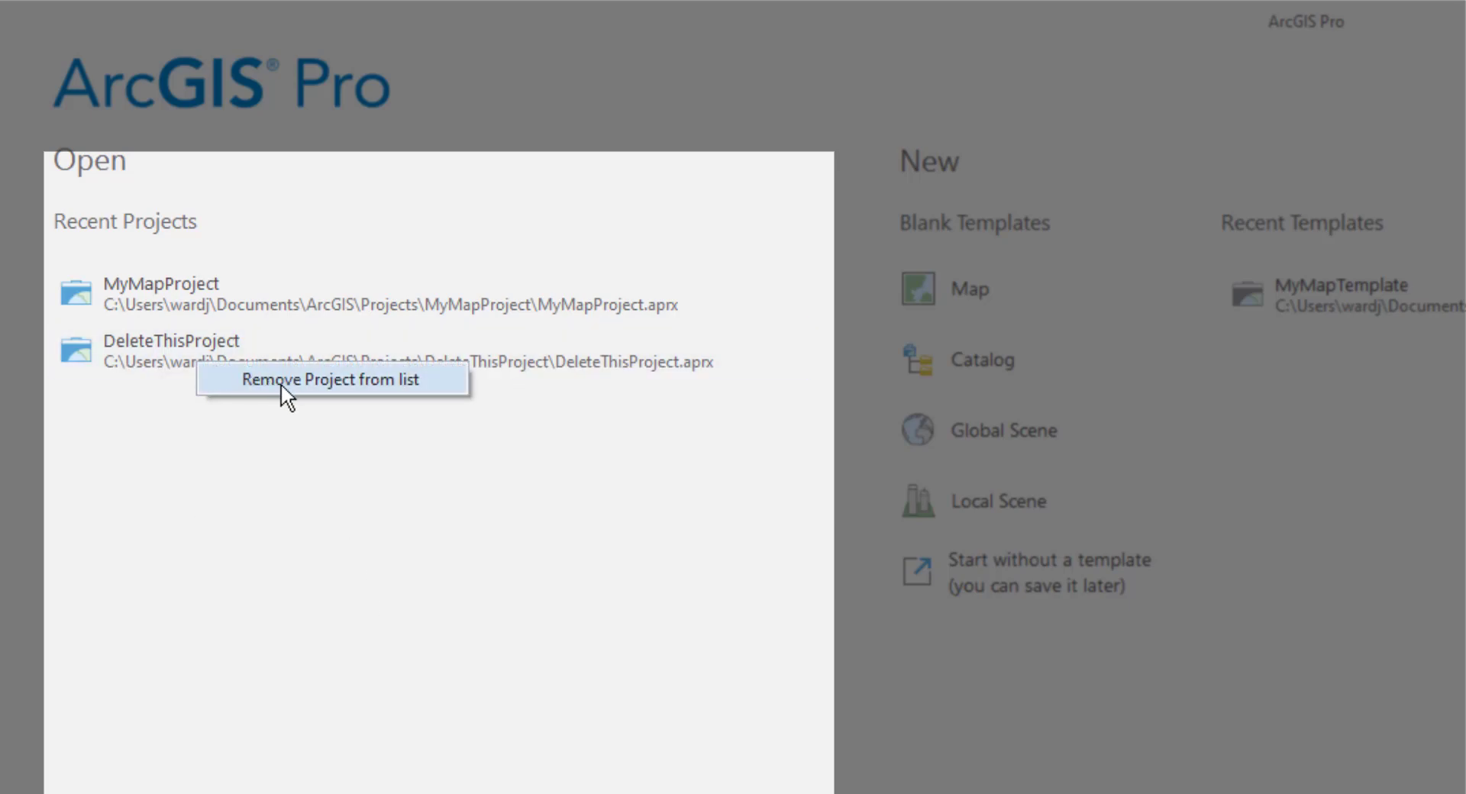
pyautogui.click(309, 380)
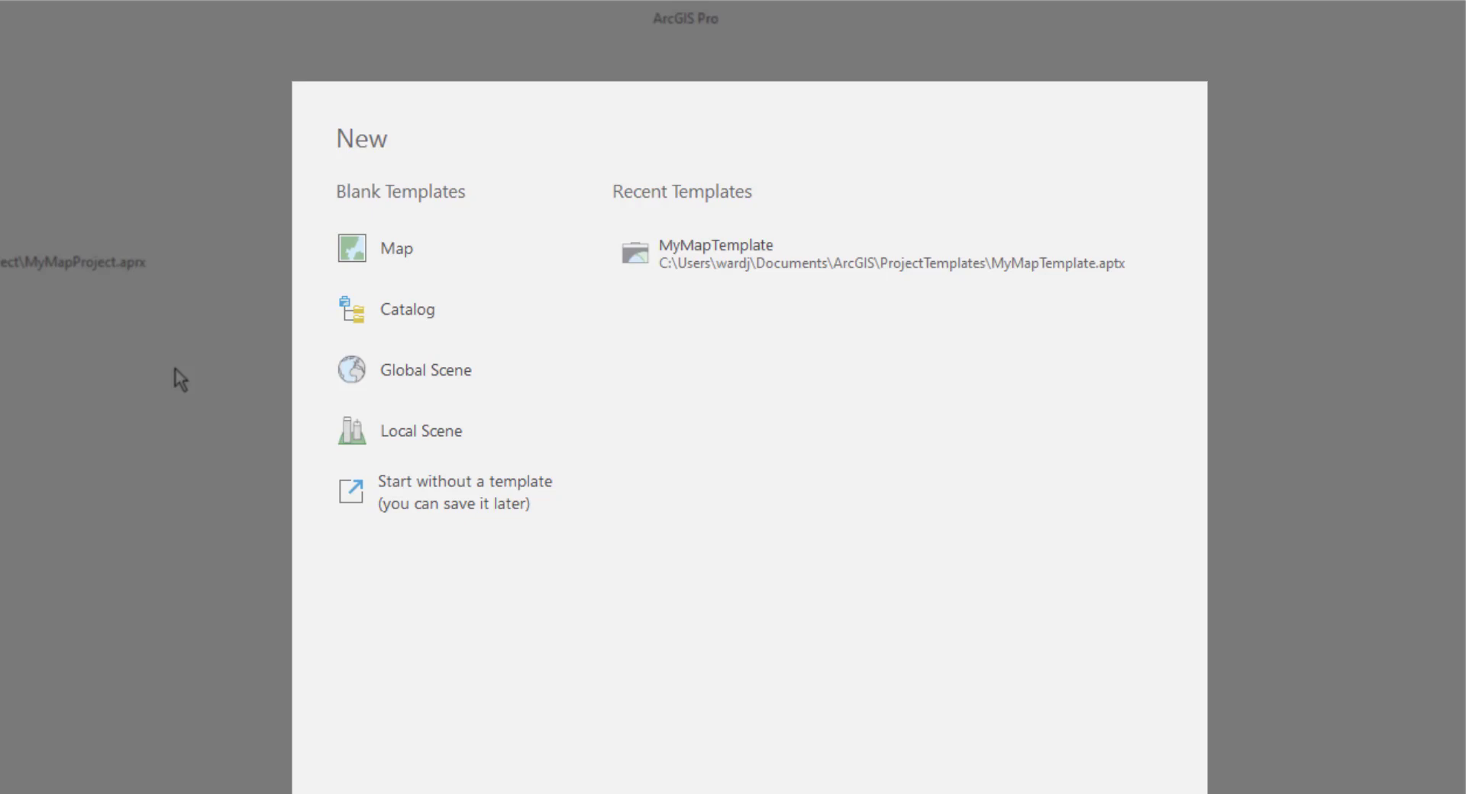
# - View the name and location settings for a new project based on the blank Map template
pyautogui.click(384, 250)
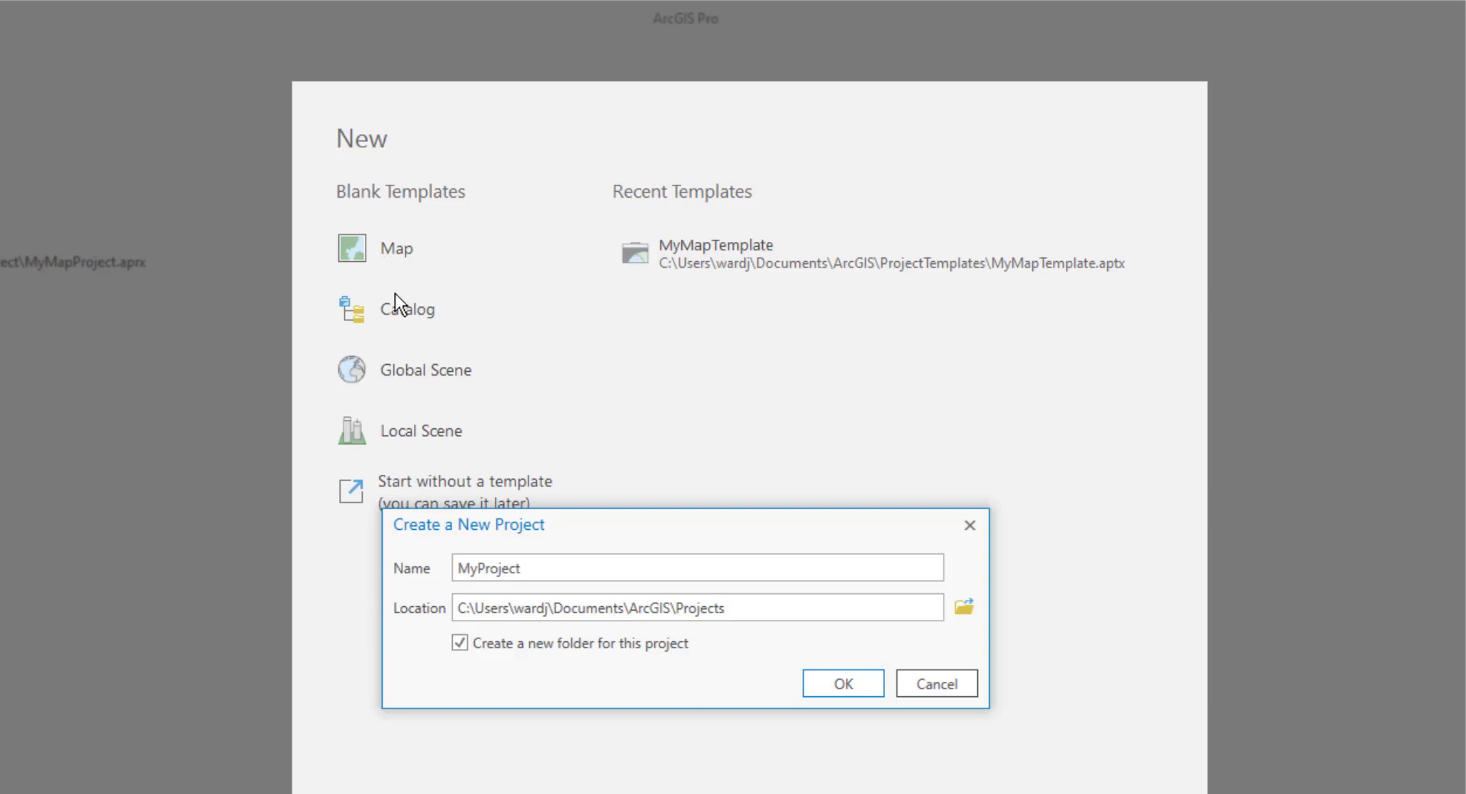
pyautogui.click(935, 689)
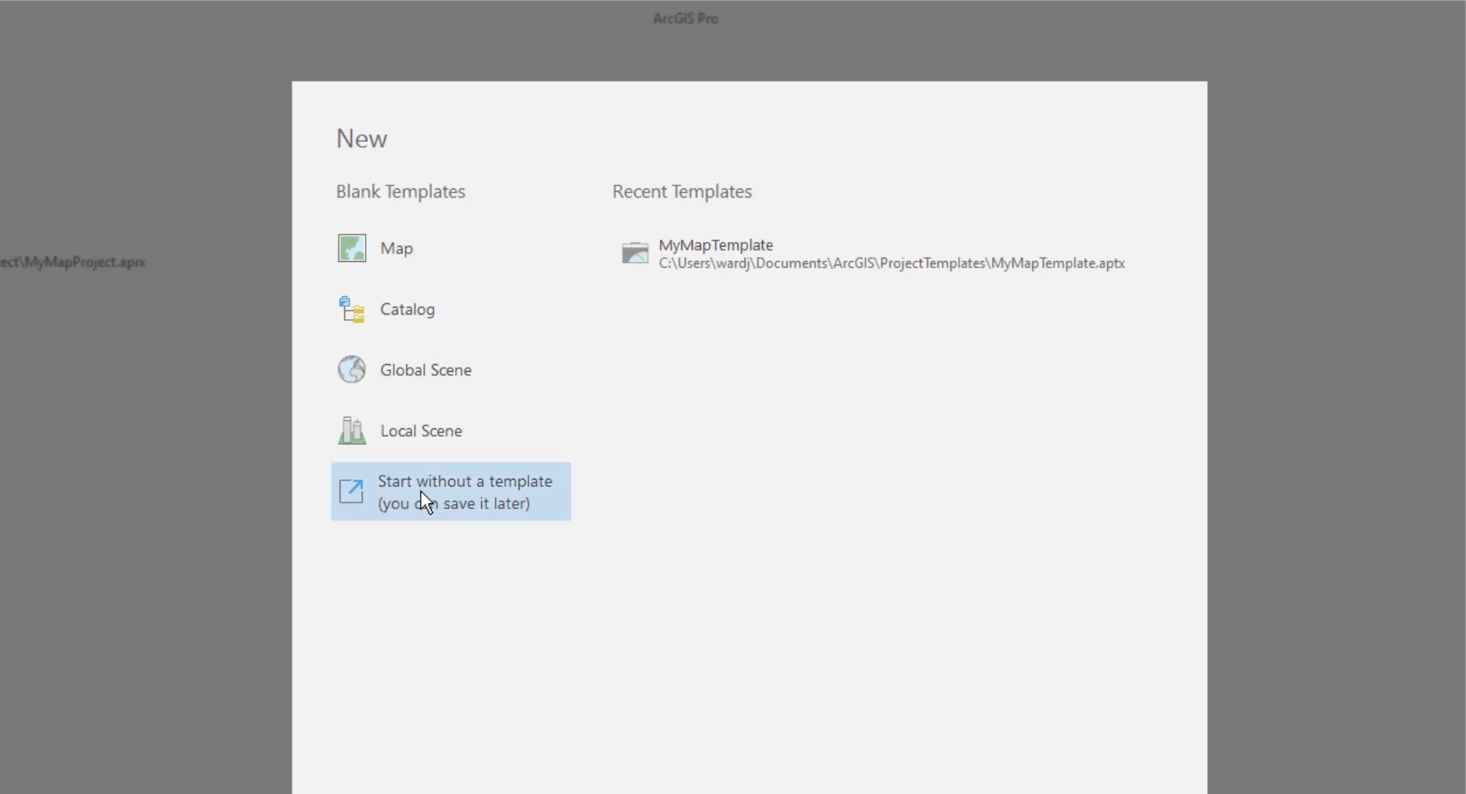
# - Add a new map to a project started without a template, and close the untitled project
pyautogui.click(421, 493)
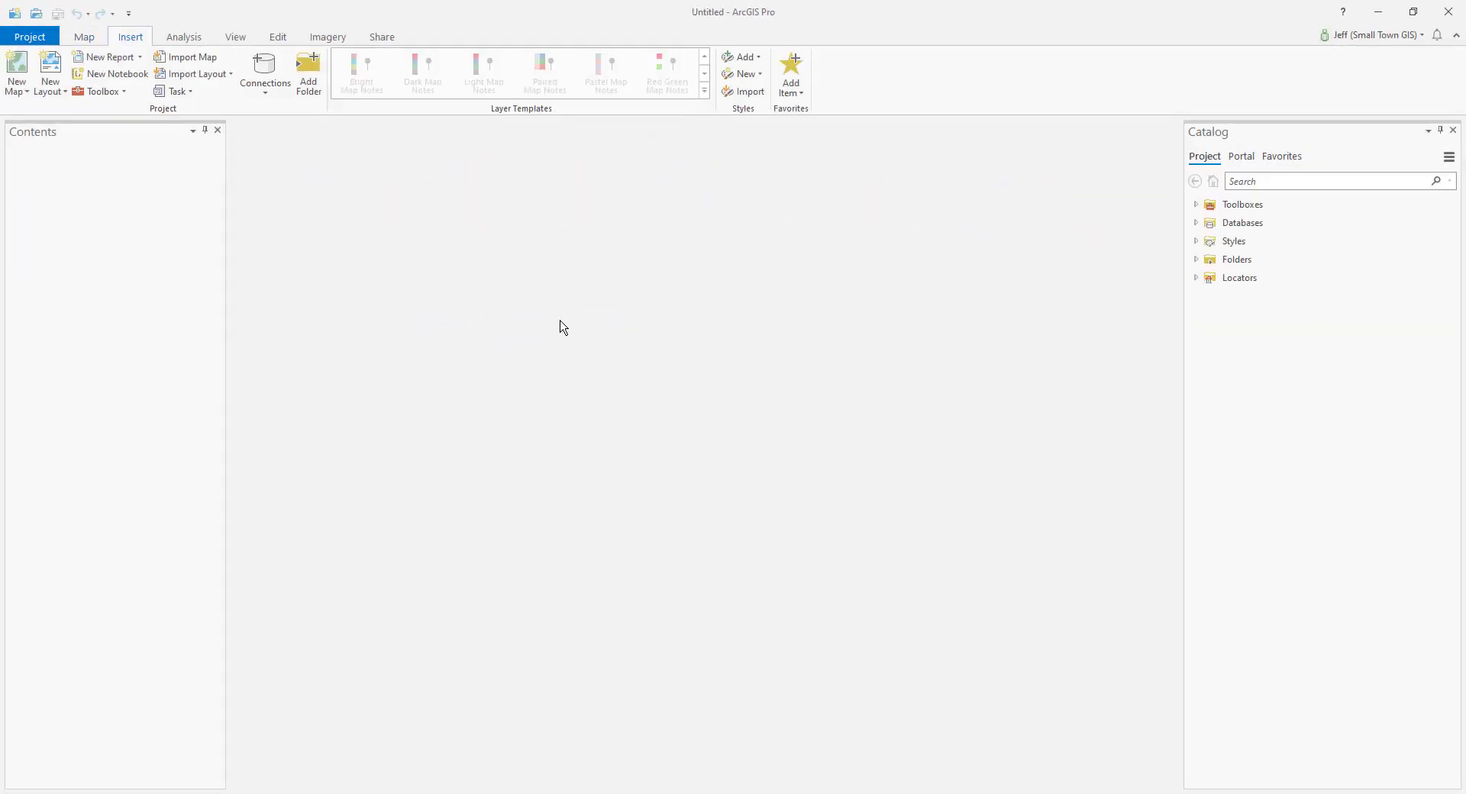
pyautogui.rightClick(1247, 350)
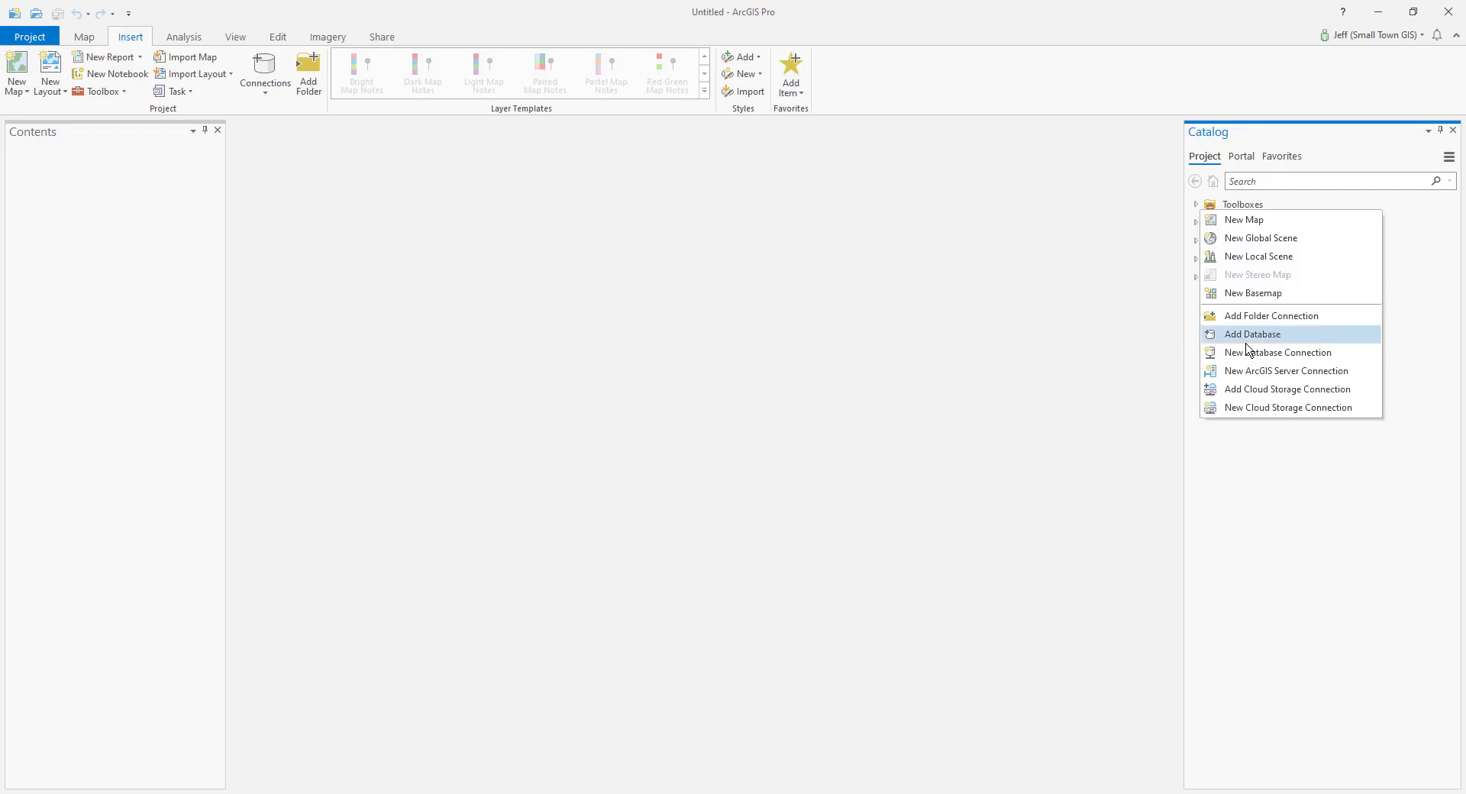
pyautogui.click(1239, 223)
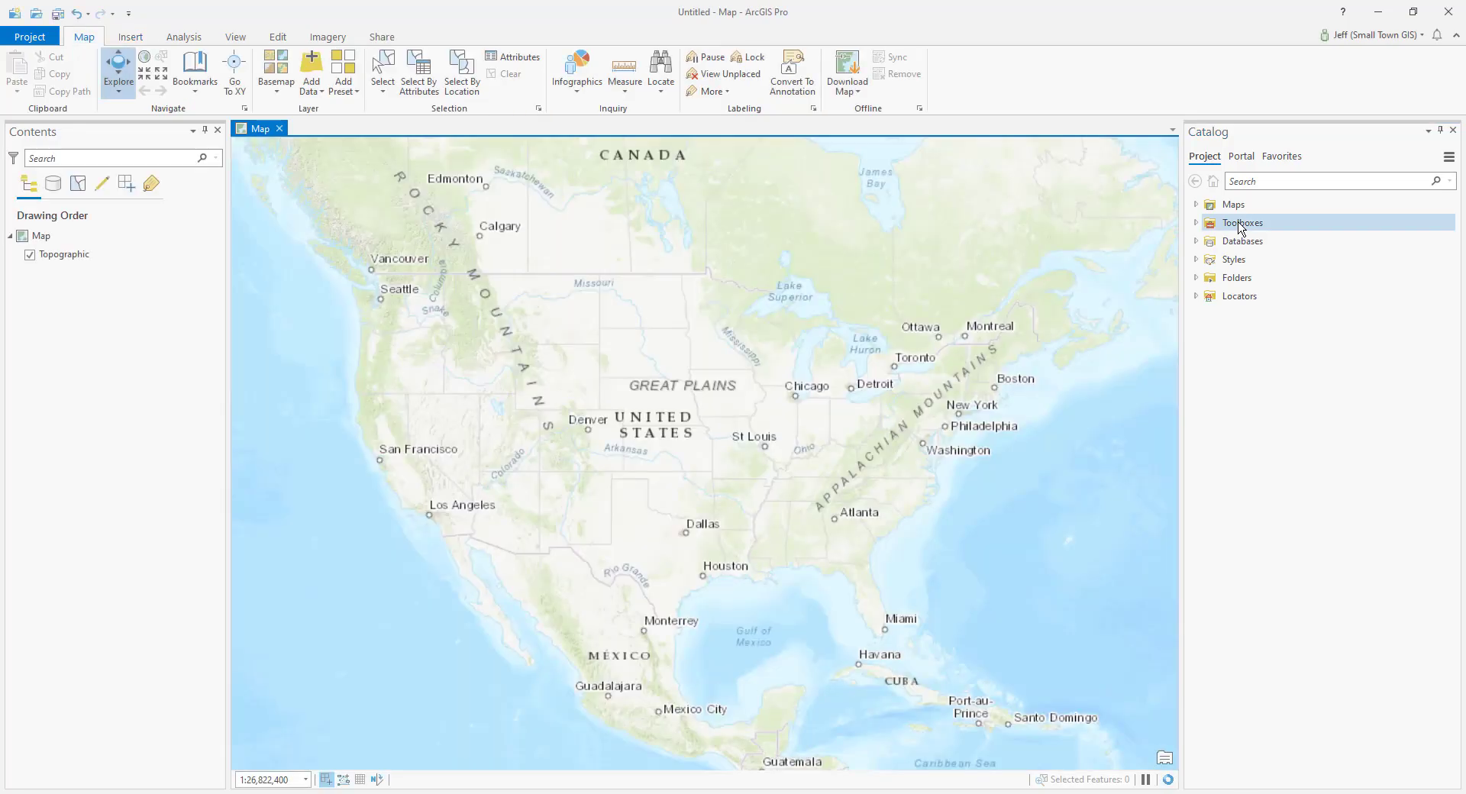
pyautogui.click(1450, 14)
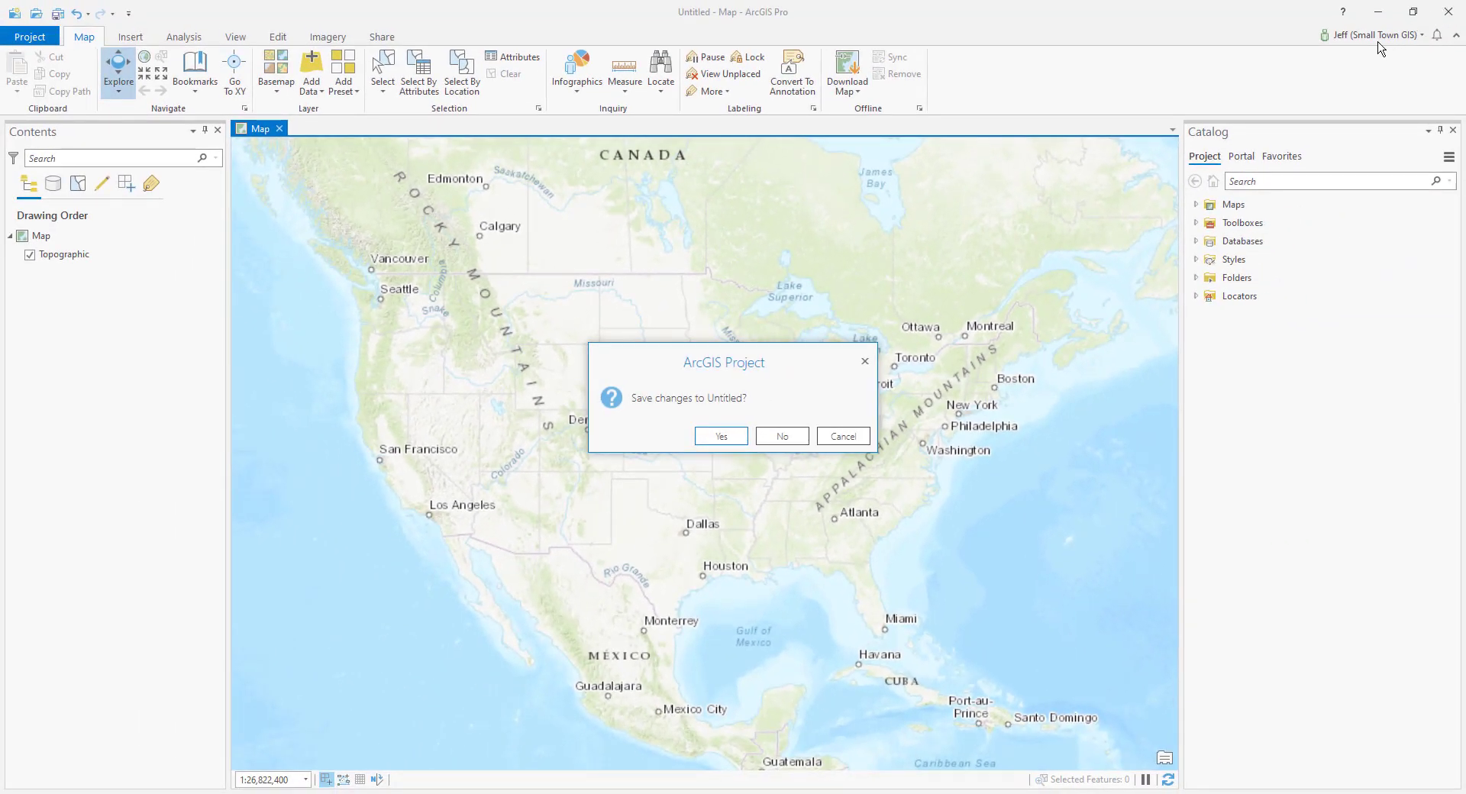
pyautogui.click(847, 440)
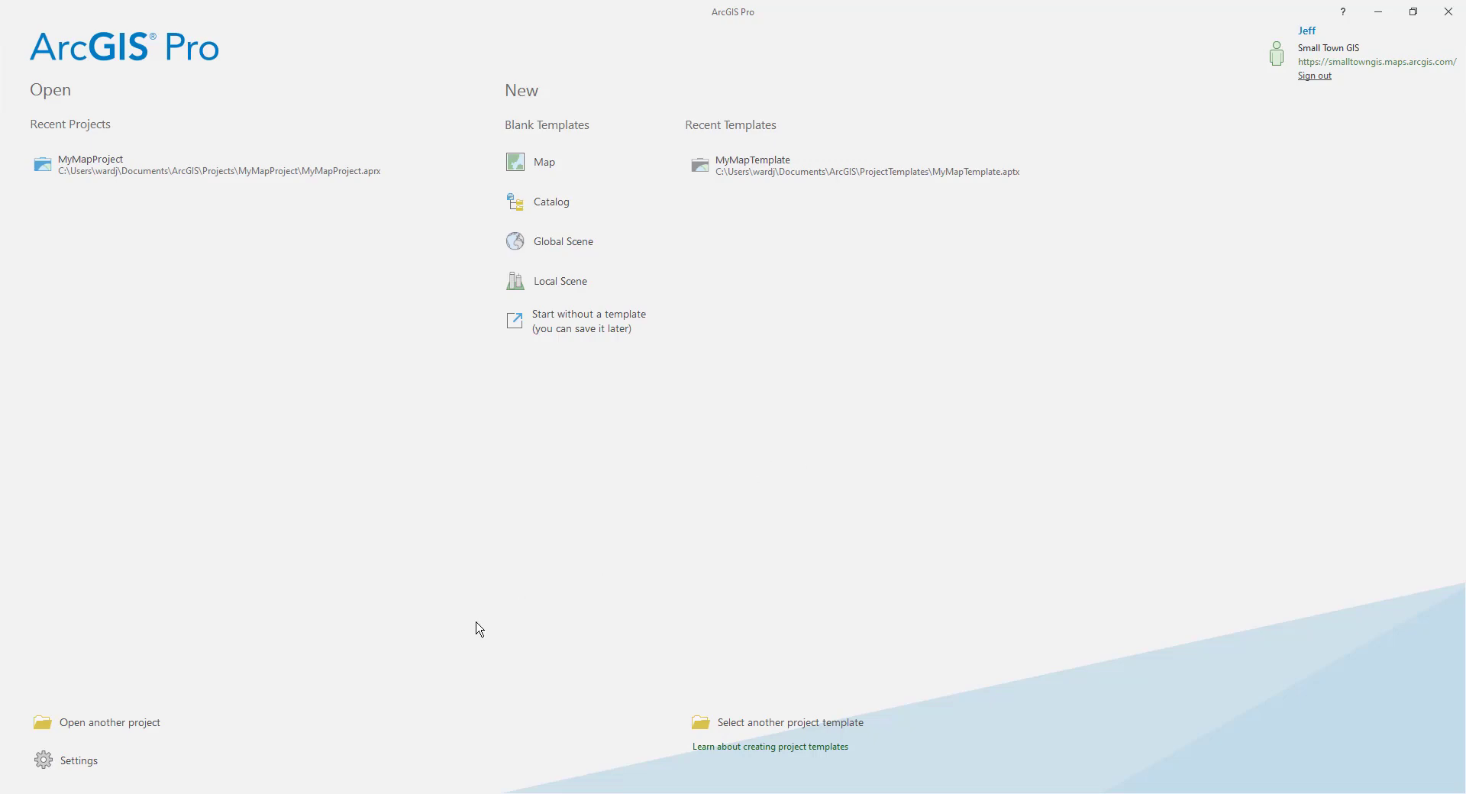
# - Review the portal connections and the workstation alias in the licensing settings
pyautogui.click(64, 769)
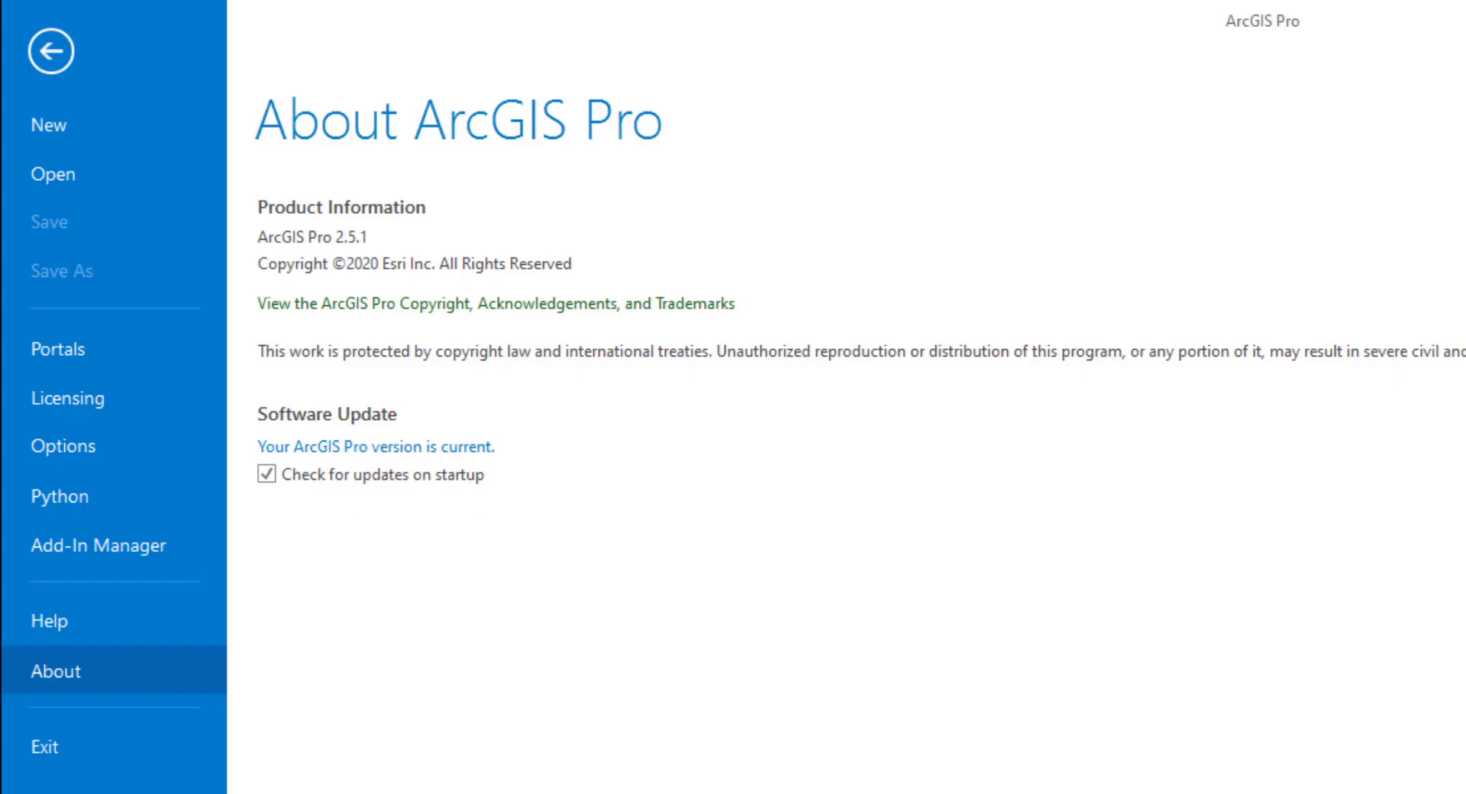
pyautogui.click(58, 350)
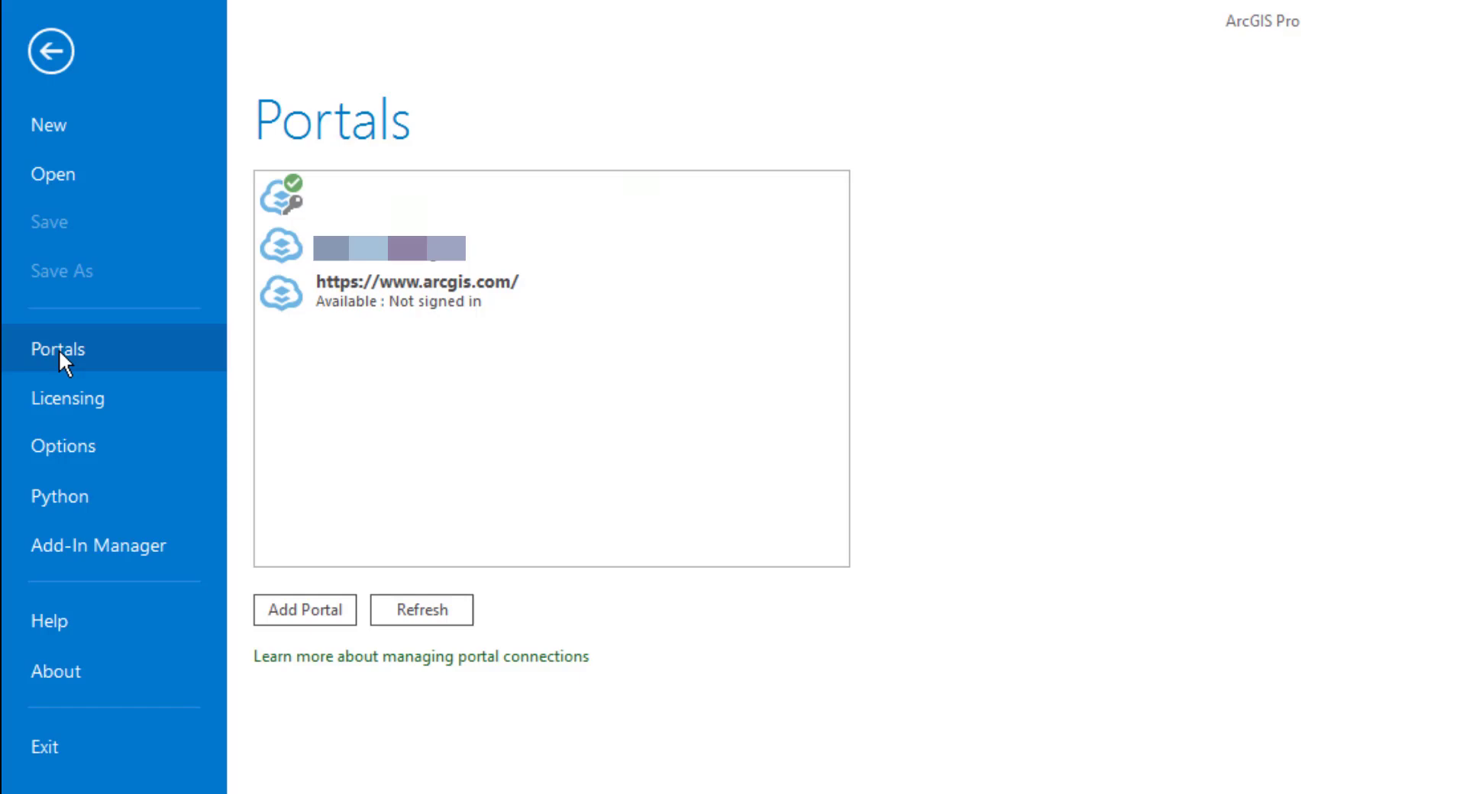
pyautogui.click(75, 411)
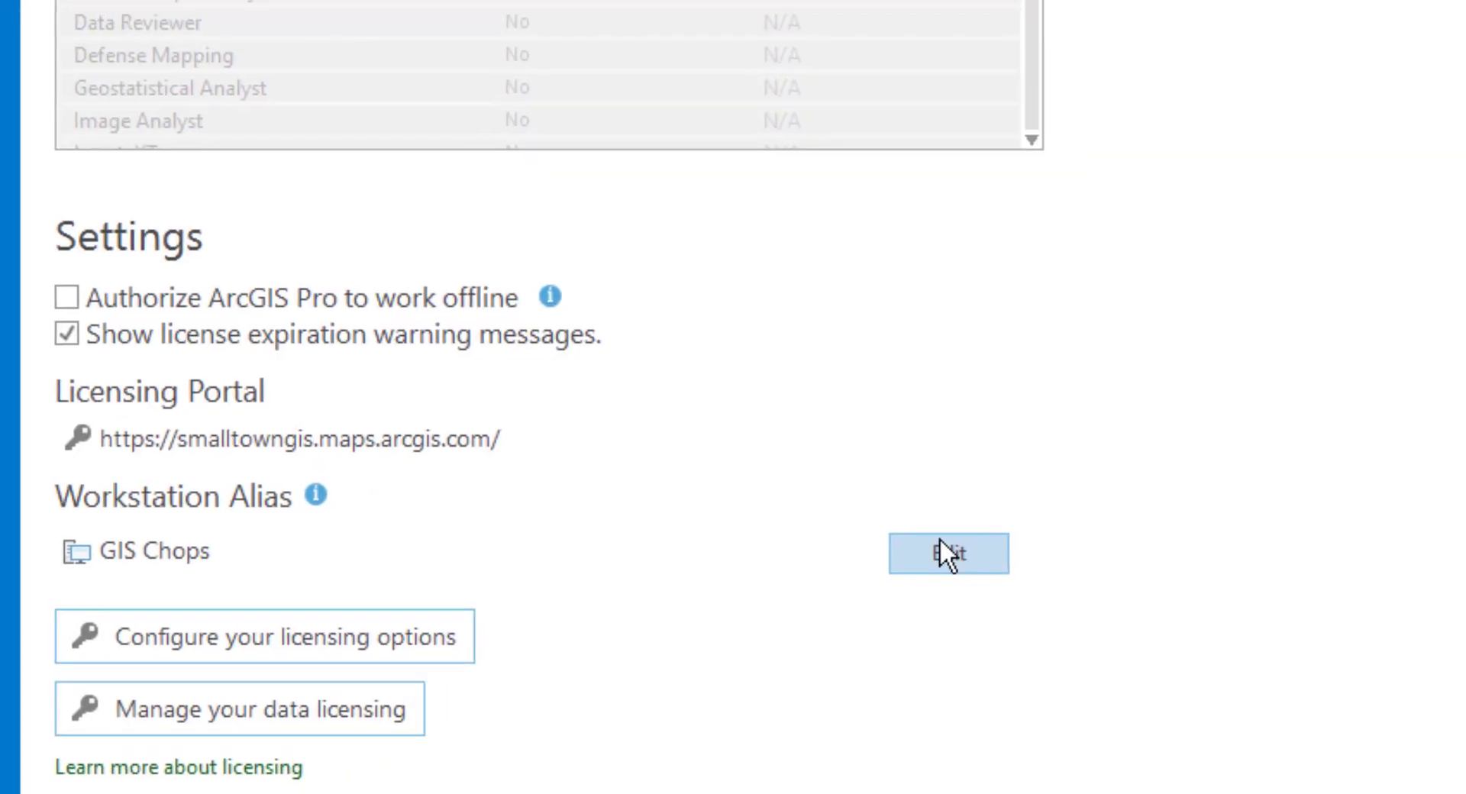
pyautogui.click(1222, 454)
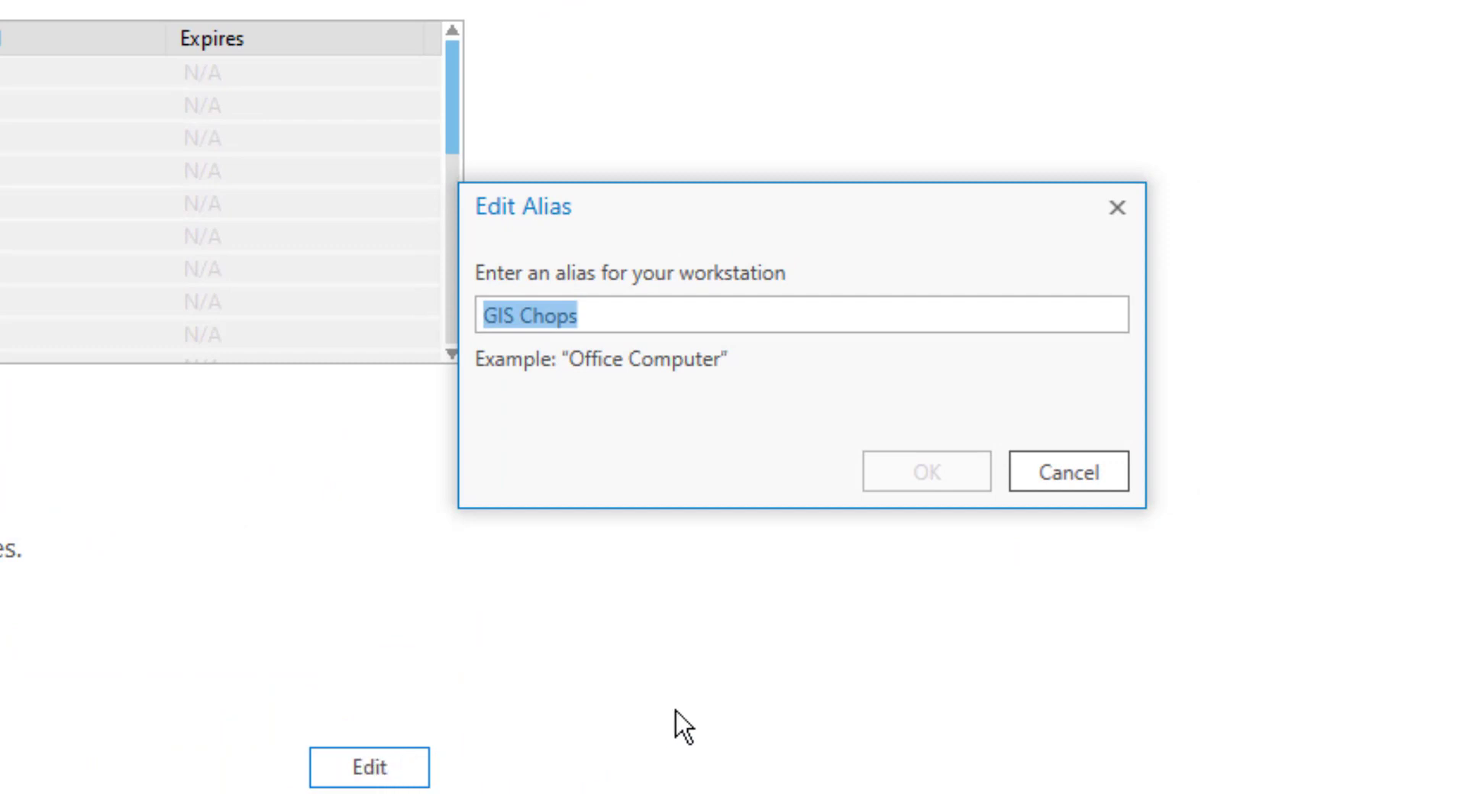
pyautogui.click(1092, 472)
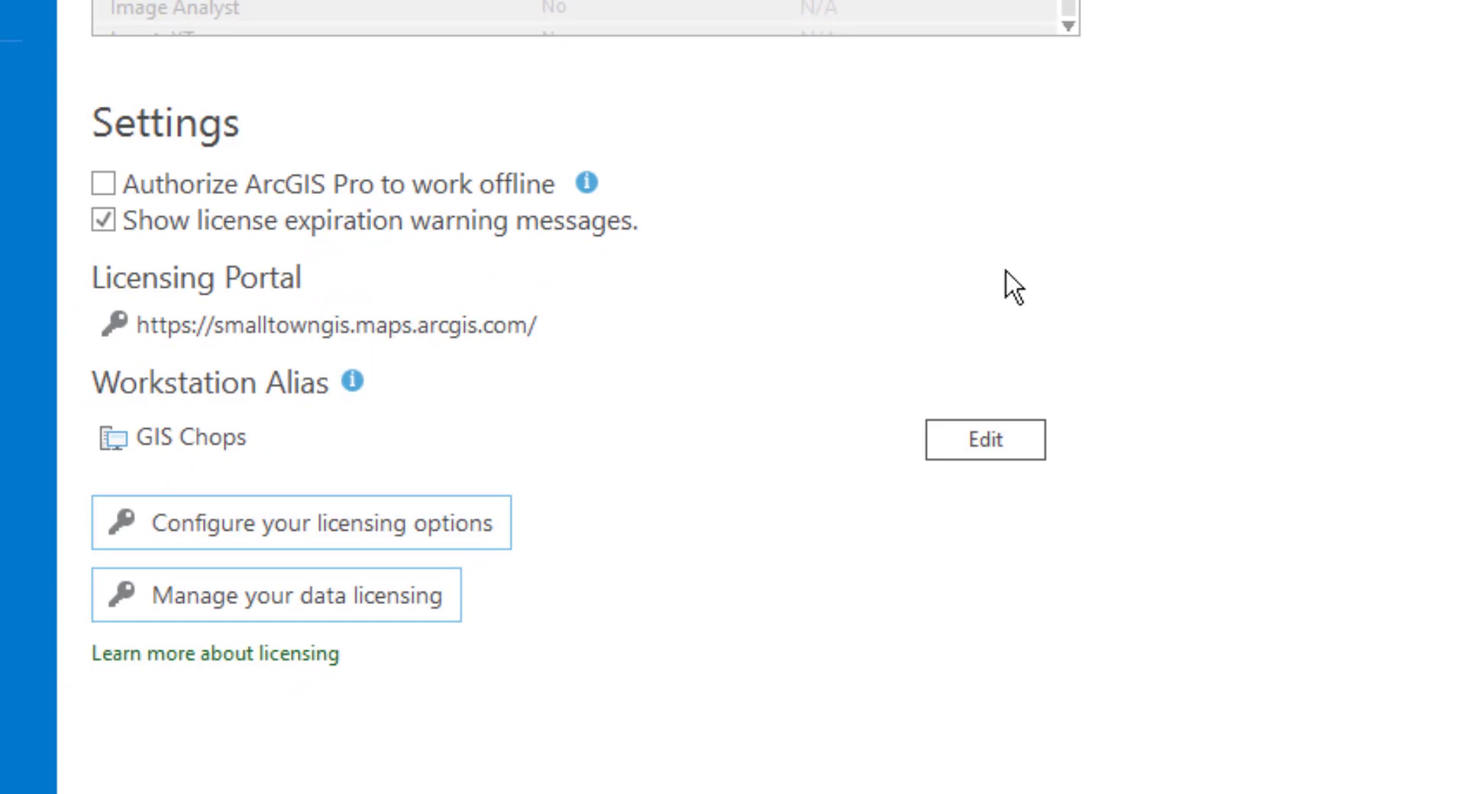
# - Examine the license types offered in the licensing configuration and the list of current data licenses
pyautogui.click(287, 532)
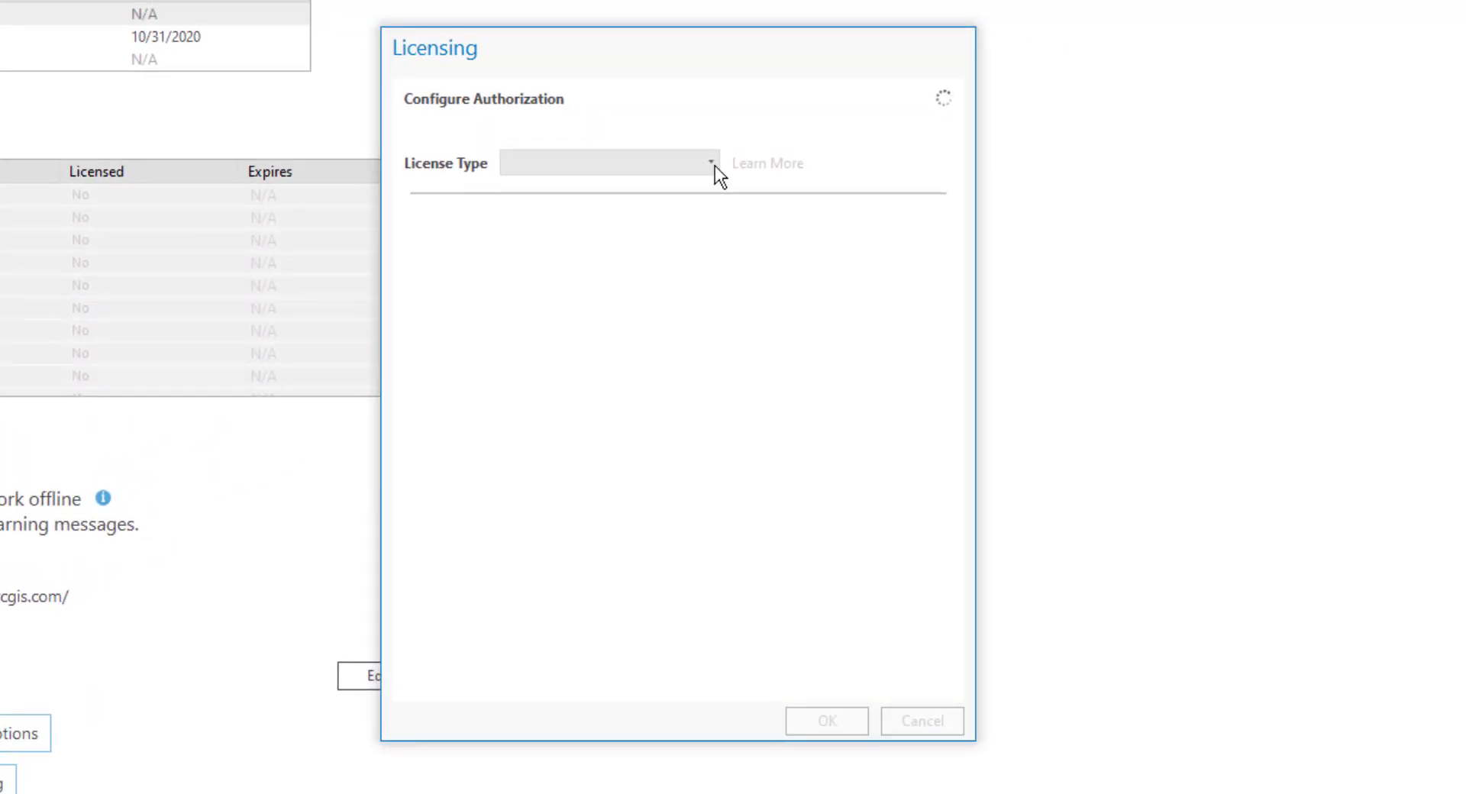
pyautogui.click(713, 164)
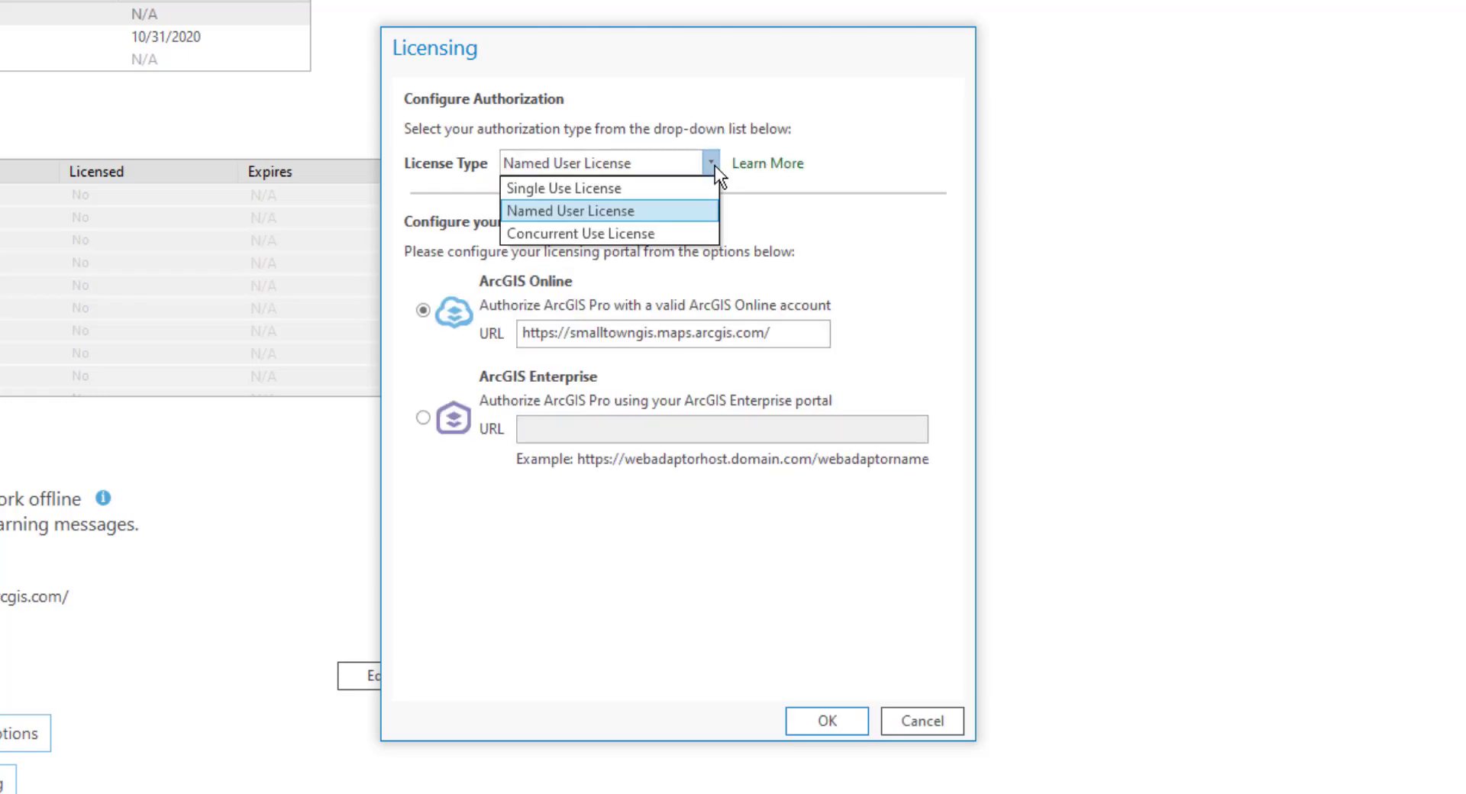
pyautogui.click(715, 166)
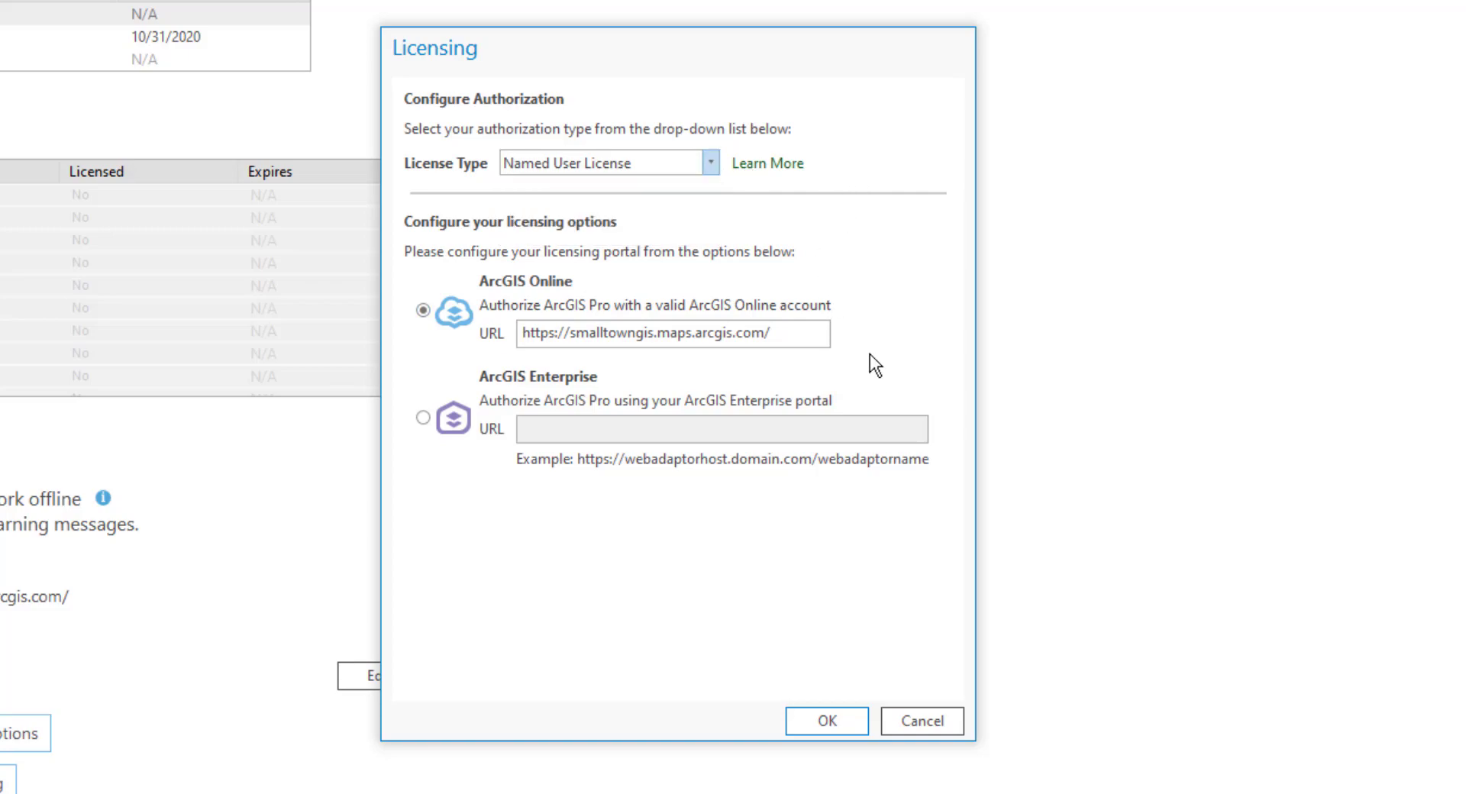
pyautogui.click(919, 717)
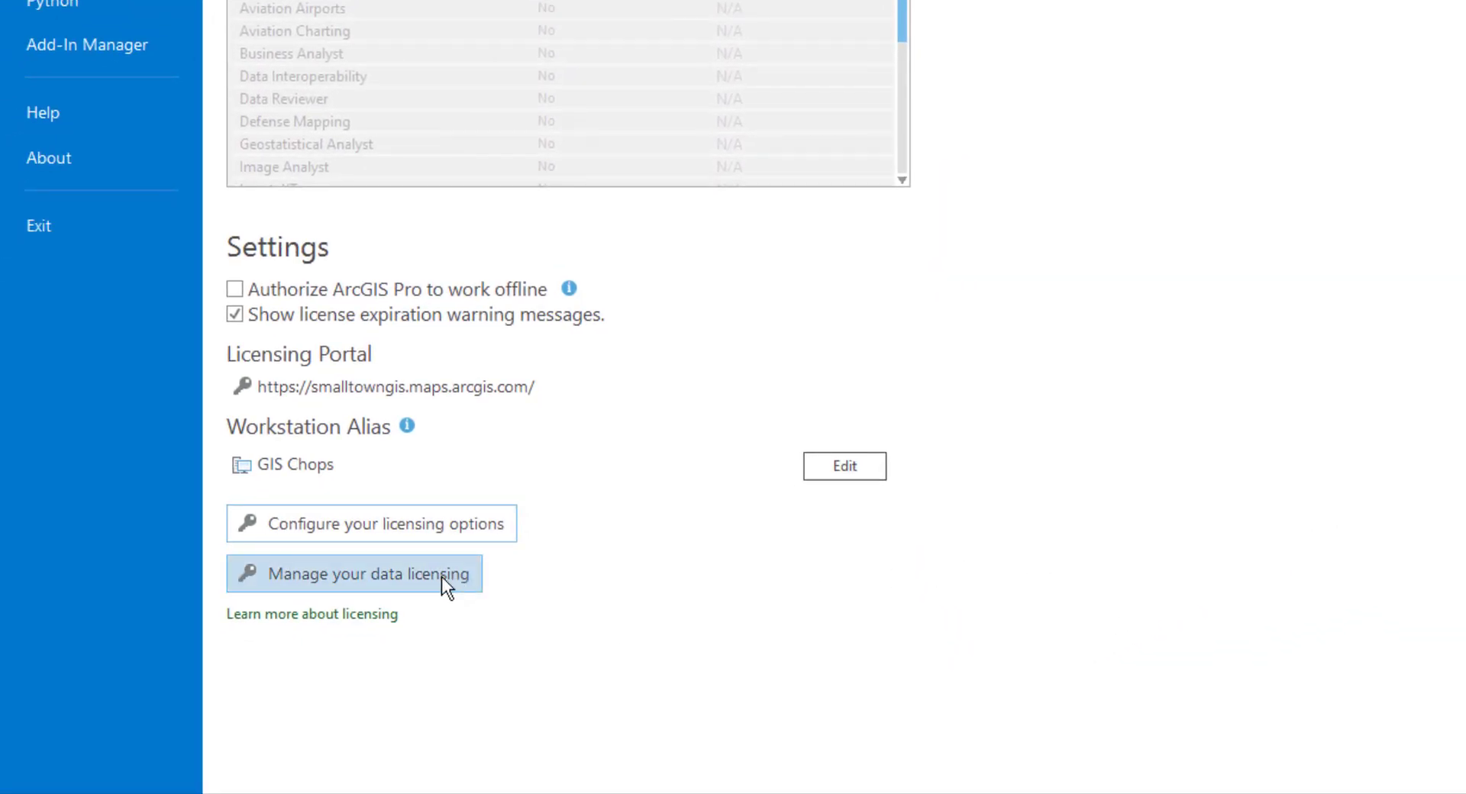
pyautogui.click(349, 591)
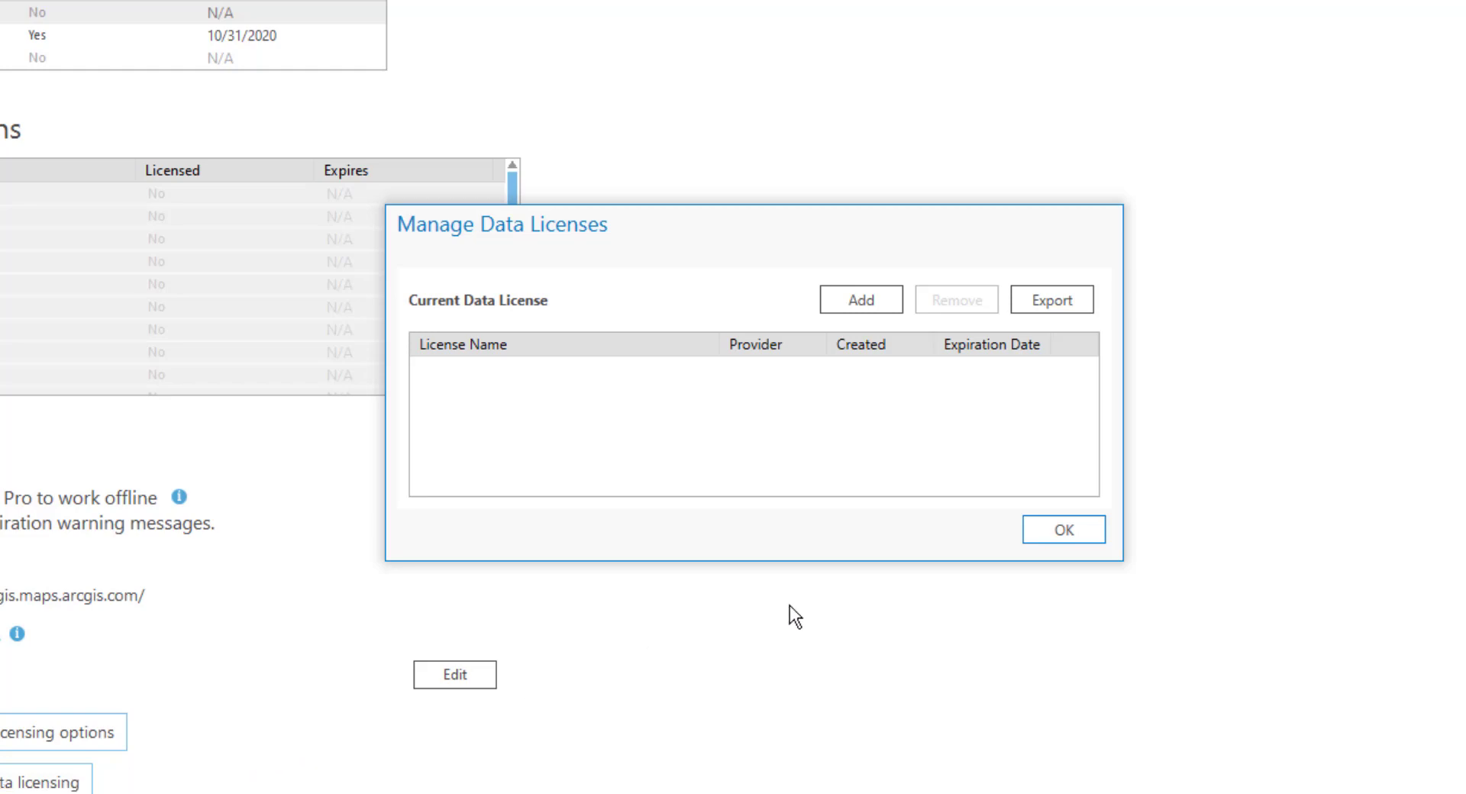
pyautogui.click(1069, 524)
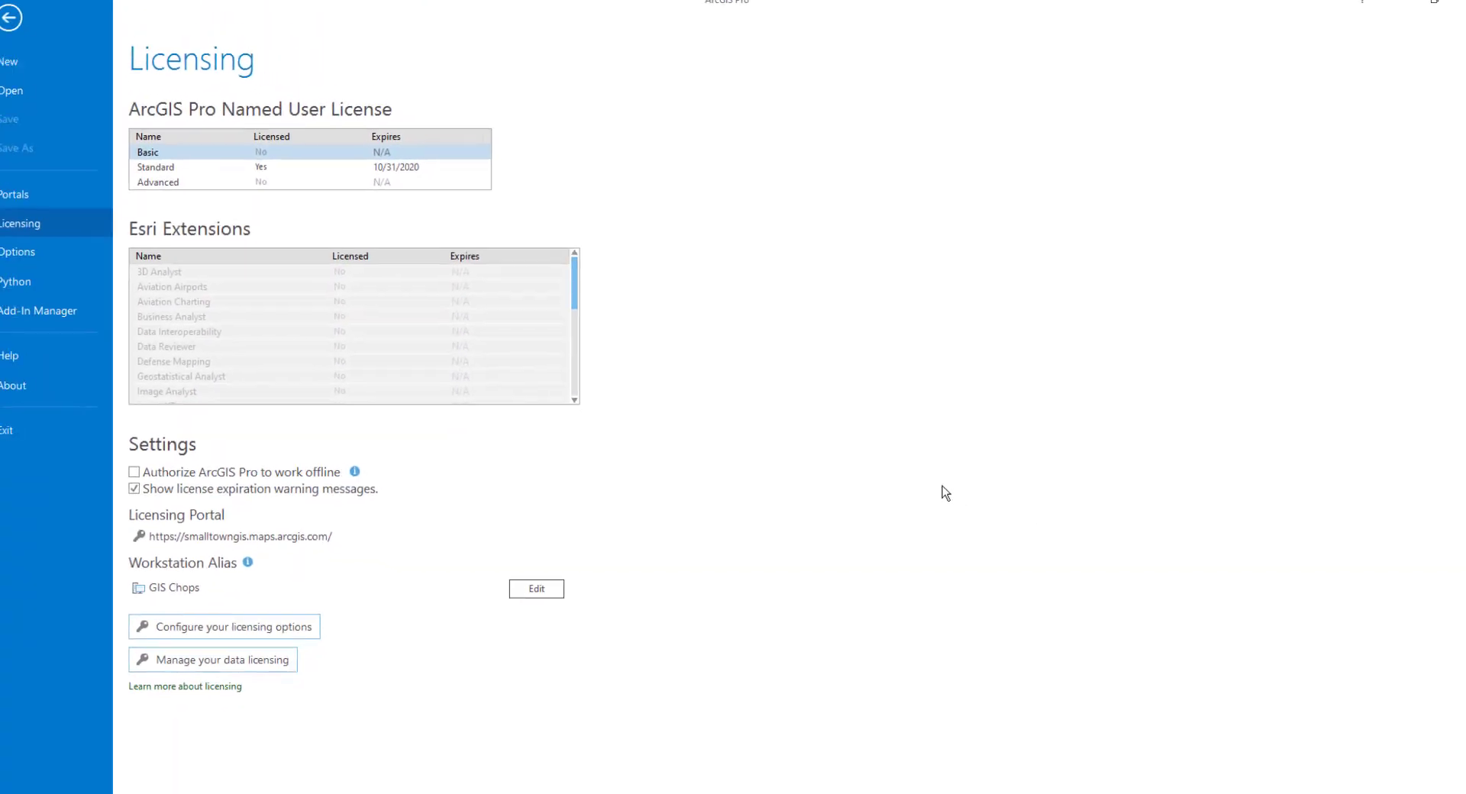
# - Try the Dark application theme in the general options
pyautogui.click(54, 256)
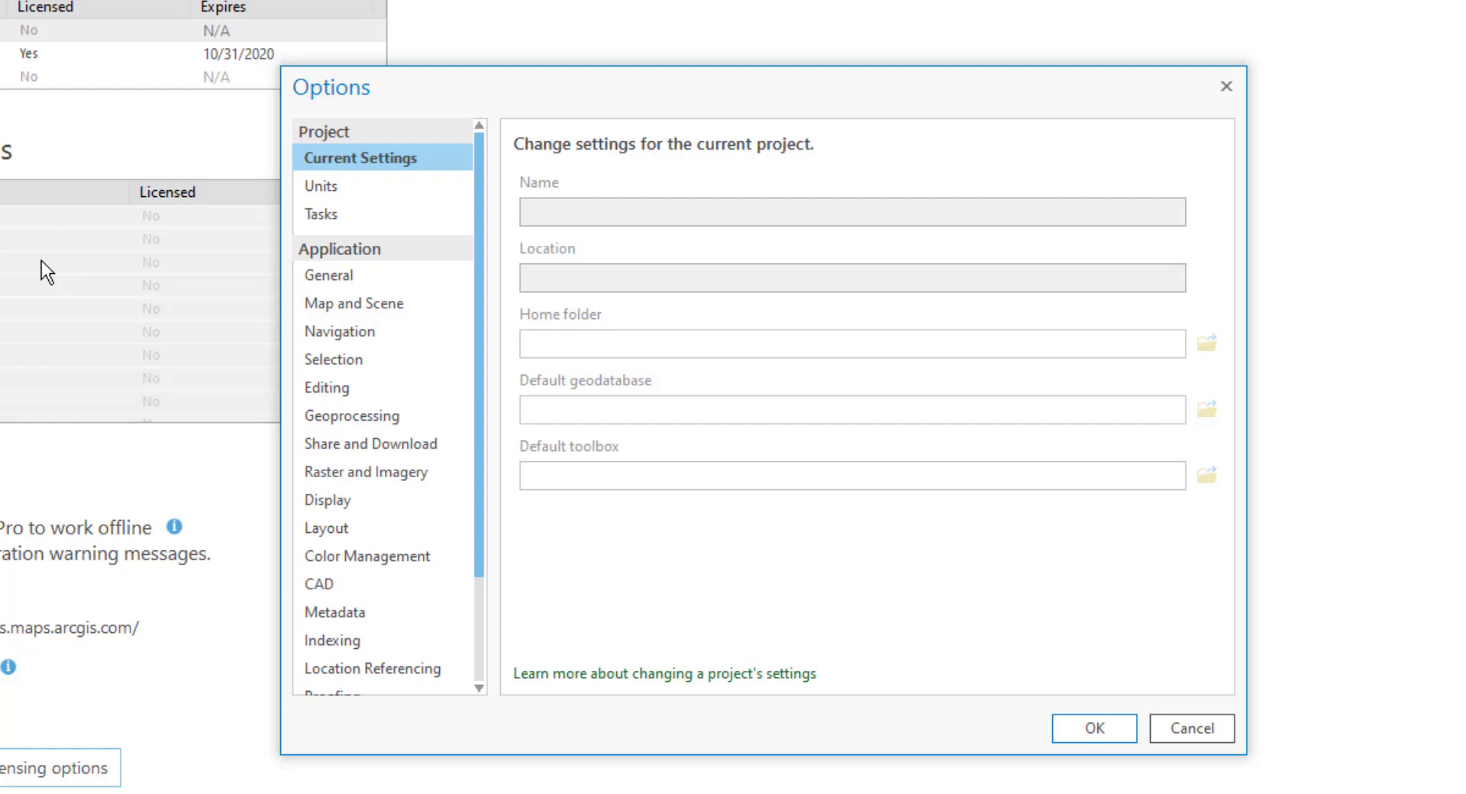
pyautogui.click(339, 282)
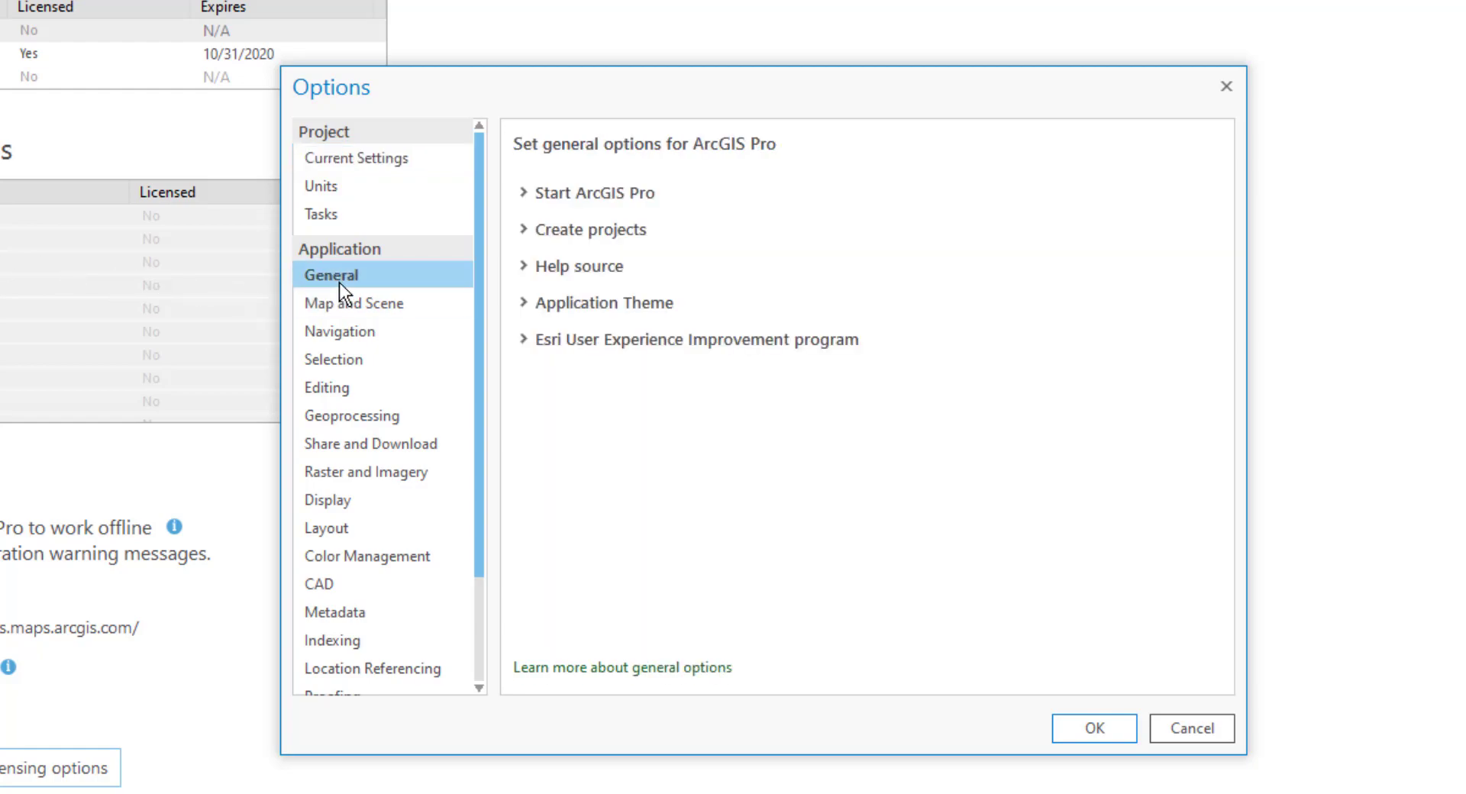
pyautogui.click(524, 299)
pyautogui.click(624, 336)
pyautogui.click(590, 386)
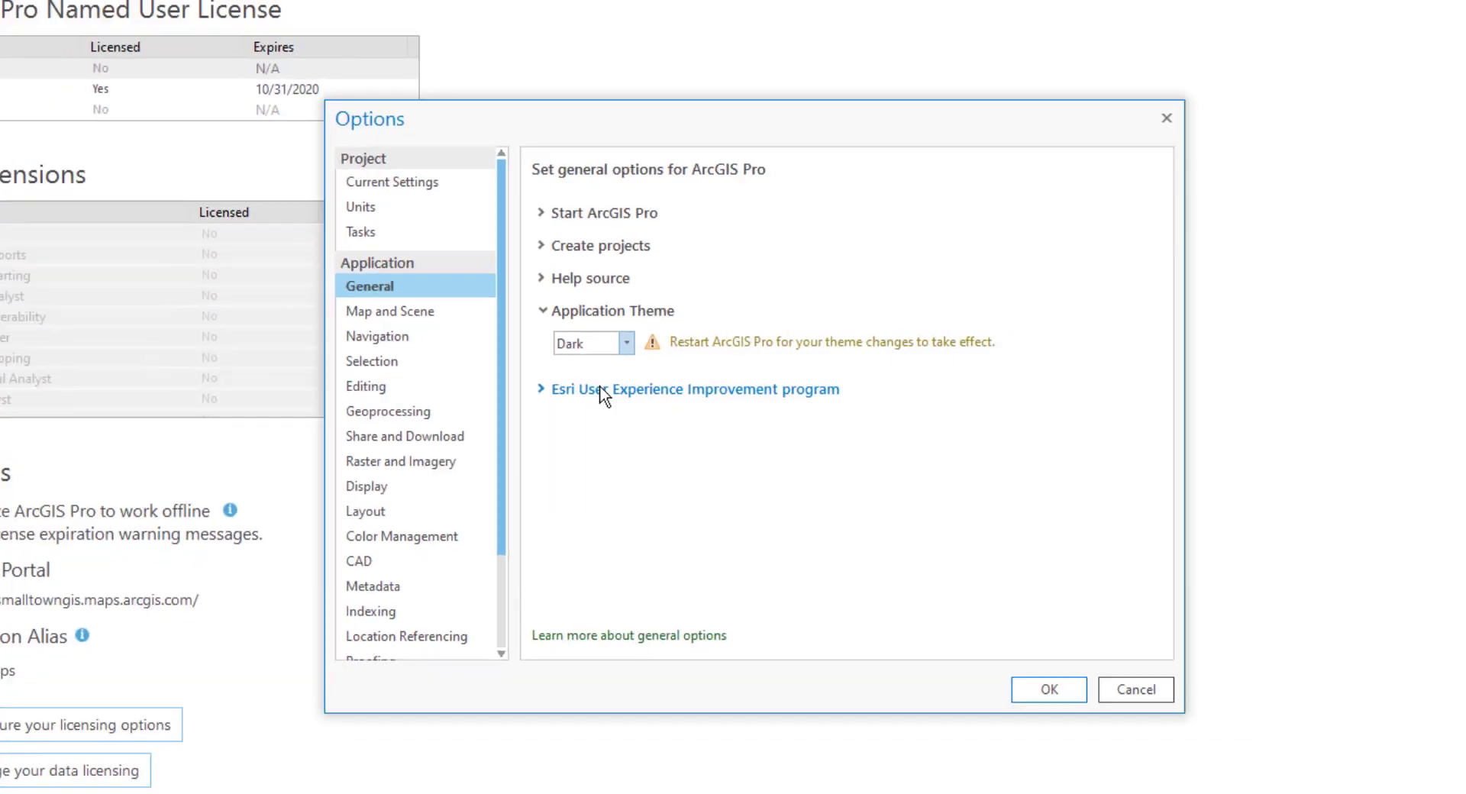
pyautogui.click(1017, 602)
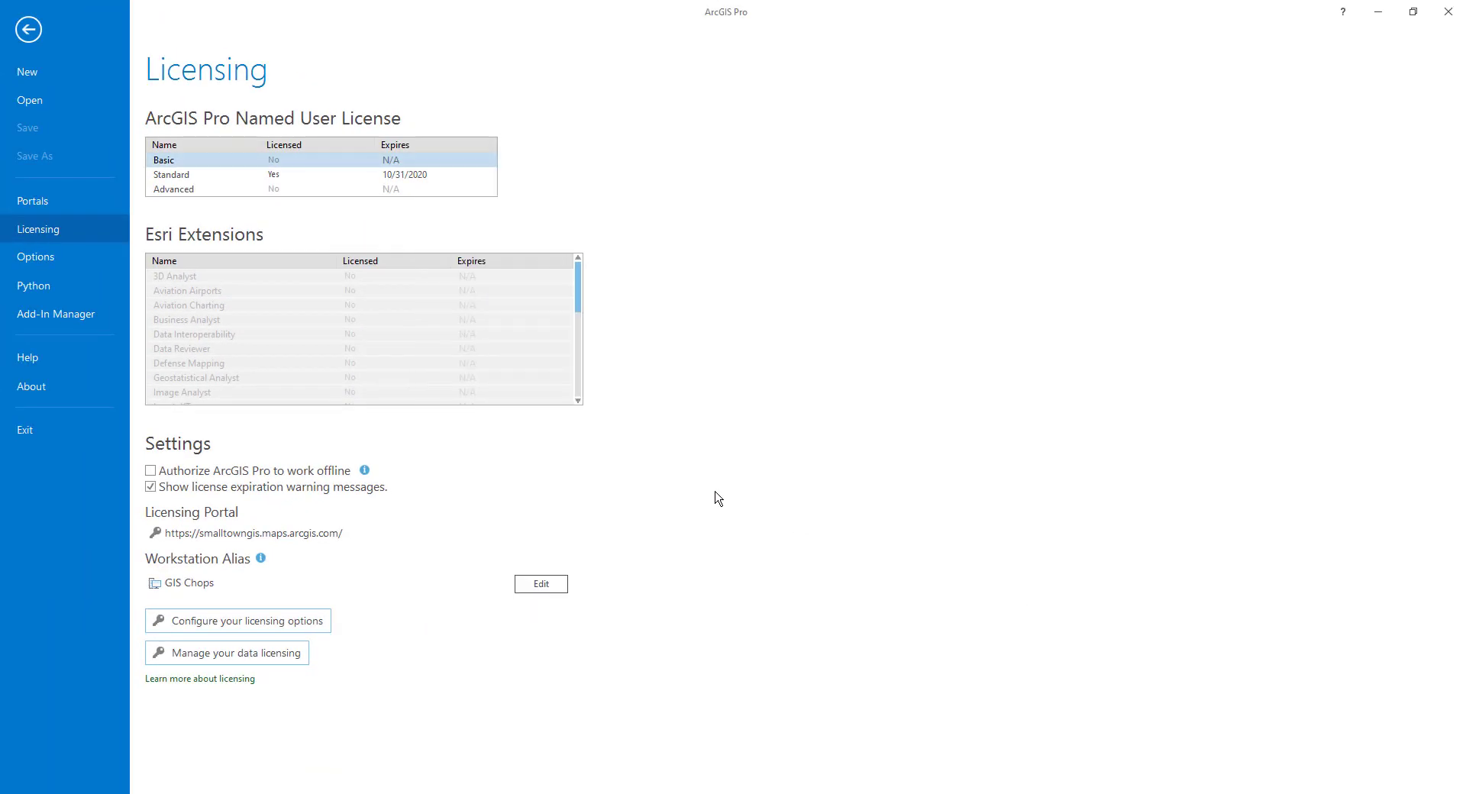
# - Review the Python package manager and the installed add-ins, and return to the start page
pyautogui.click(30, 286)
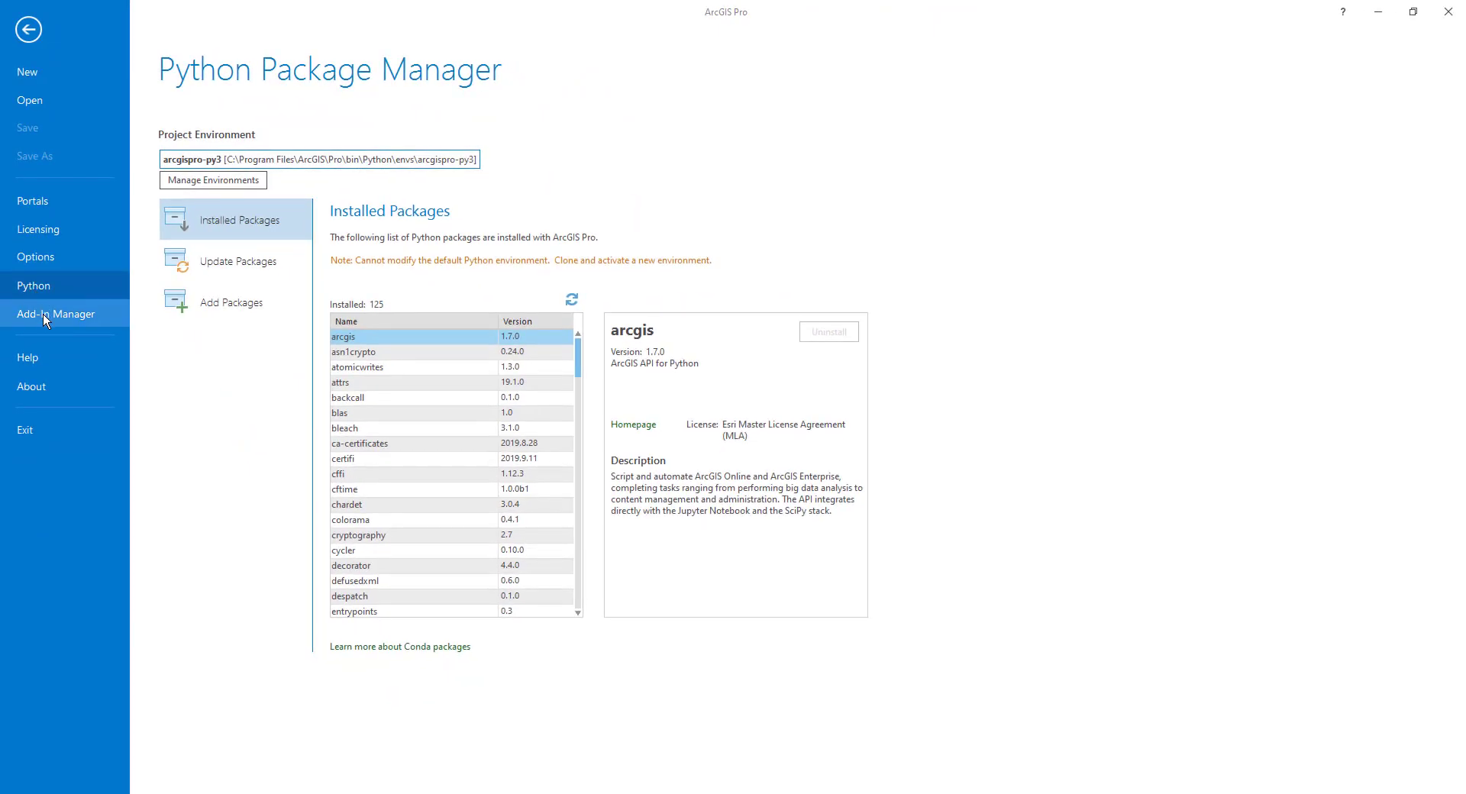
pyautogui.click(43, 313)
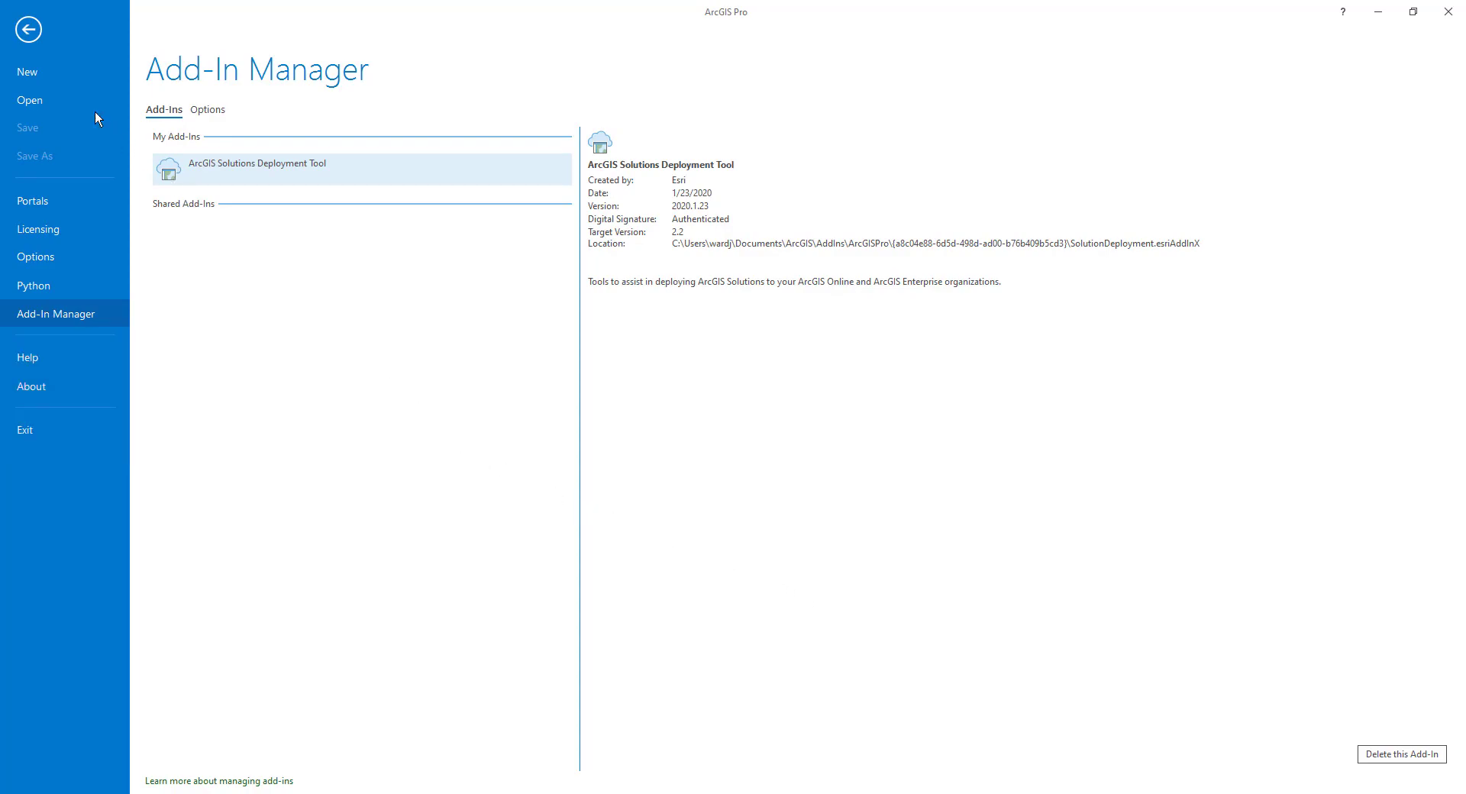
pyautogui.click(29, 30)
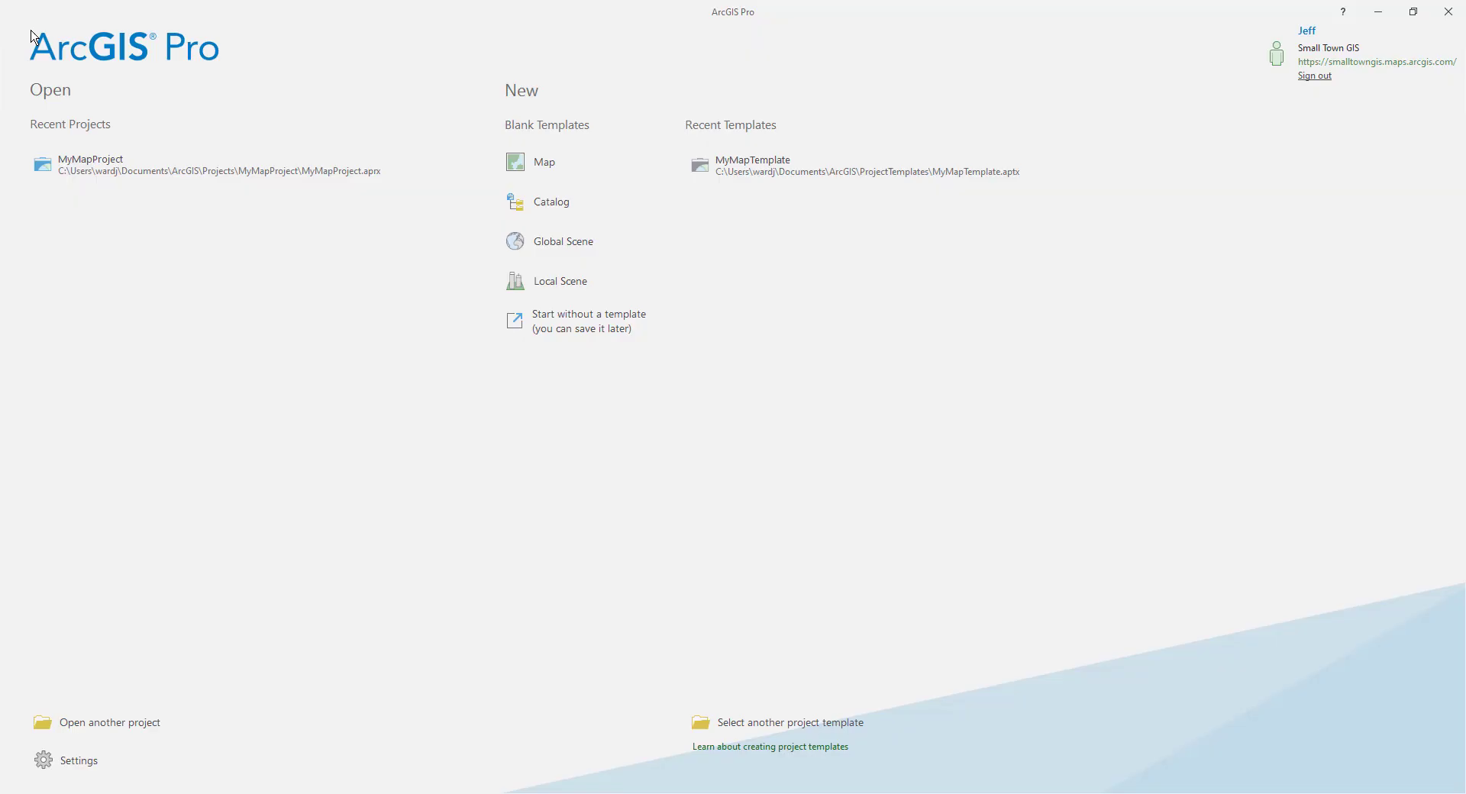
# - Open the recent project MyMapProject and display its model and the first map view
pyautogui.click(103, 169)
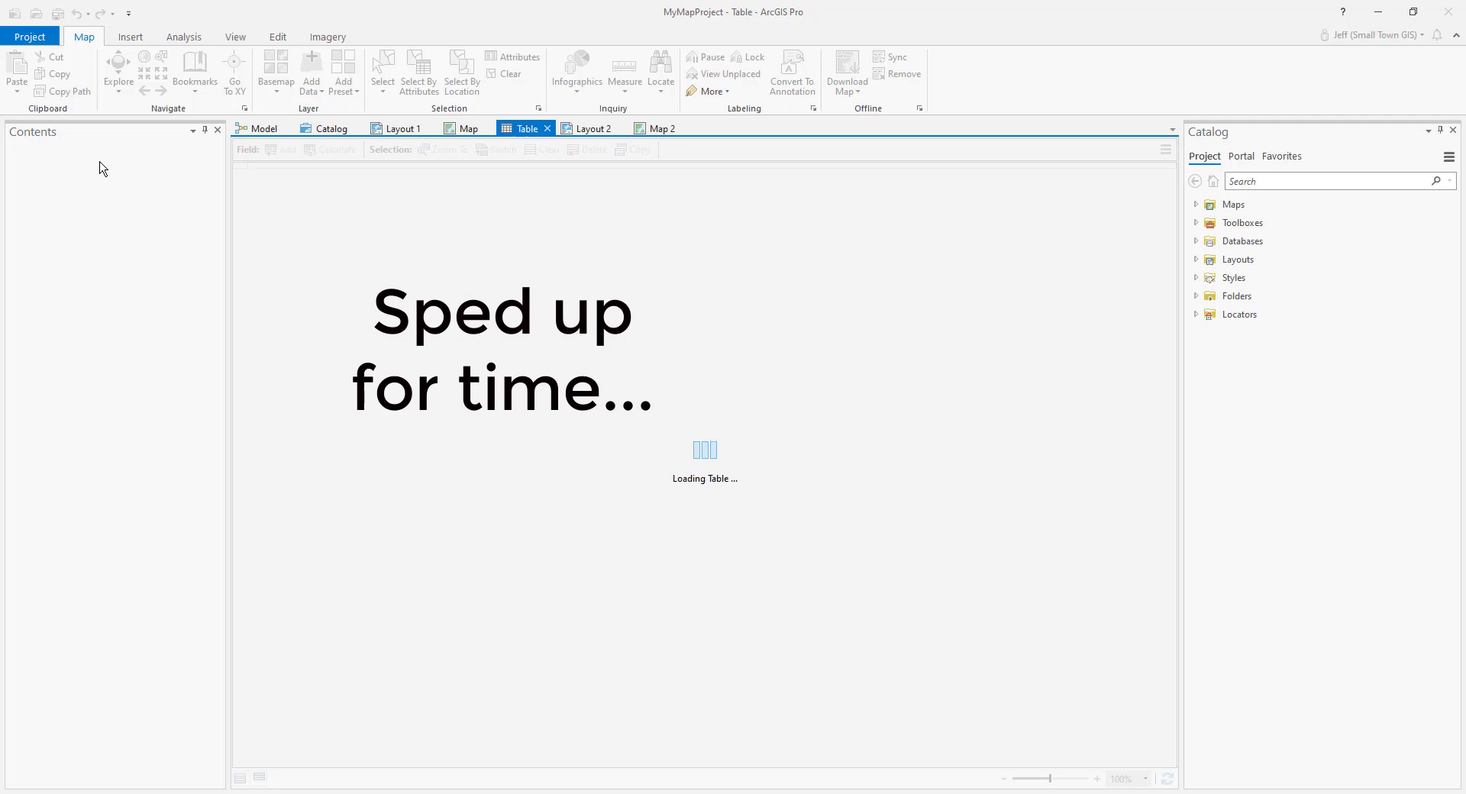
pyautogui.click(263, 129)
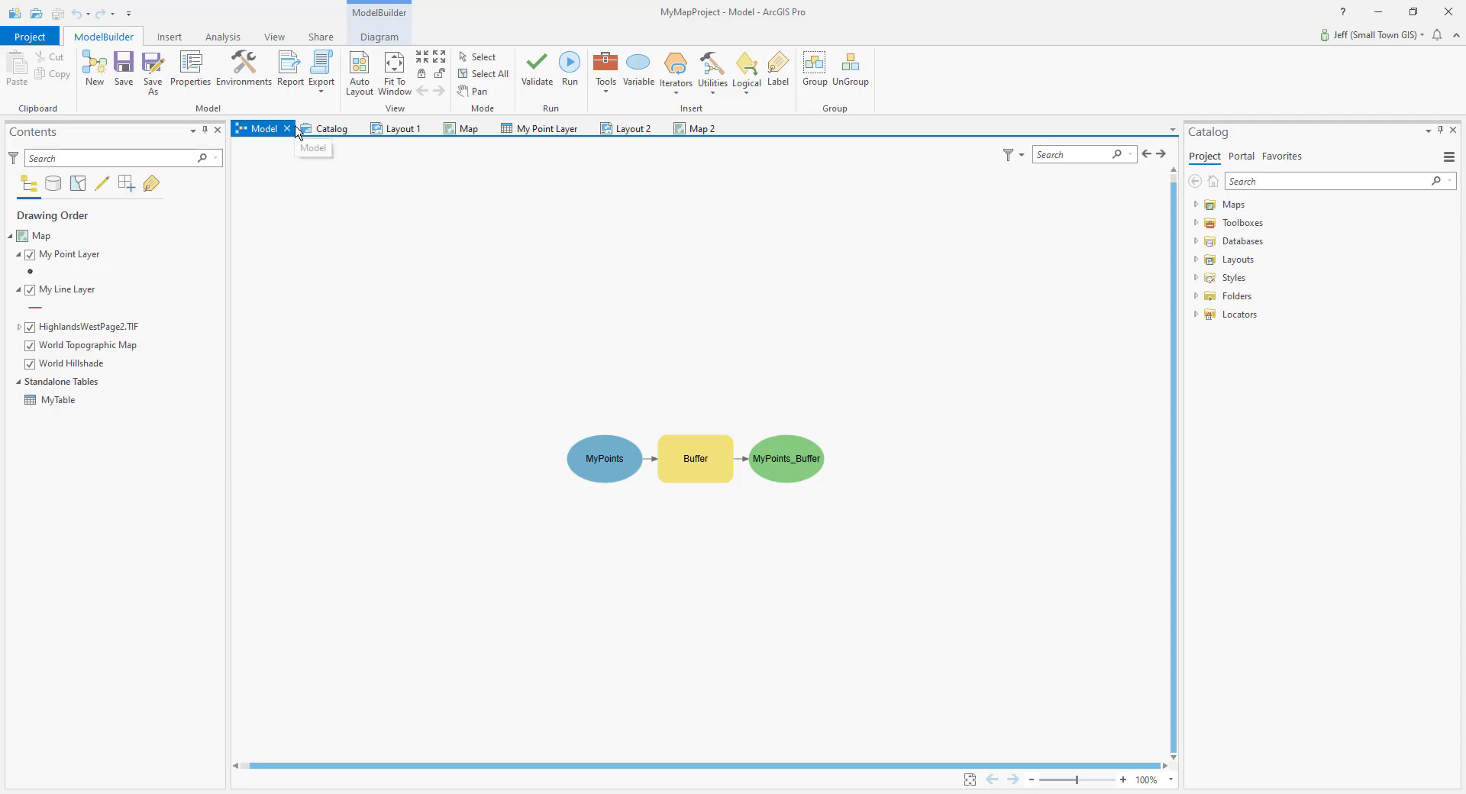
pyautogui.click(456, 131)
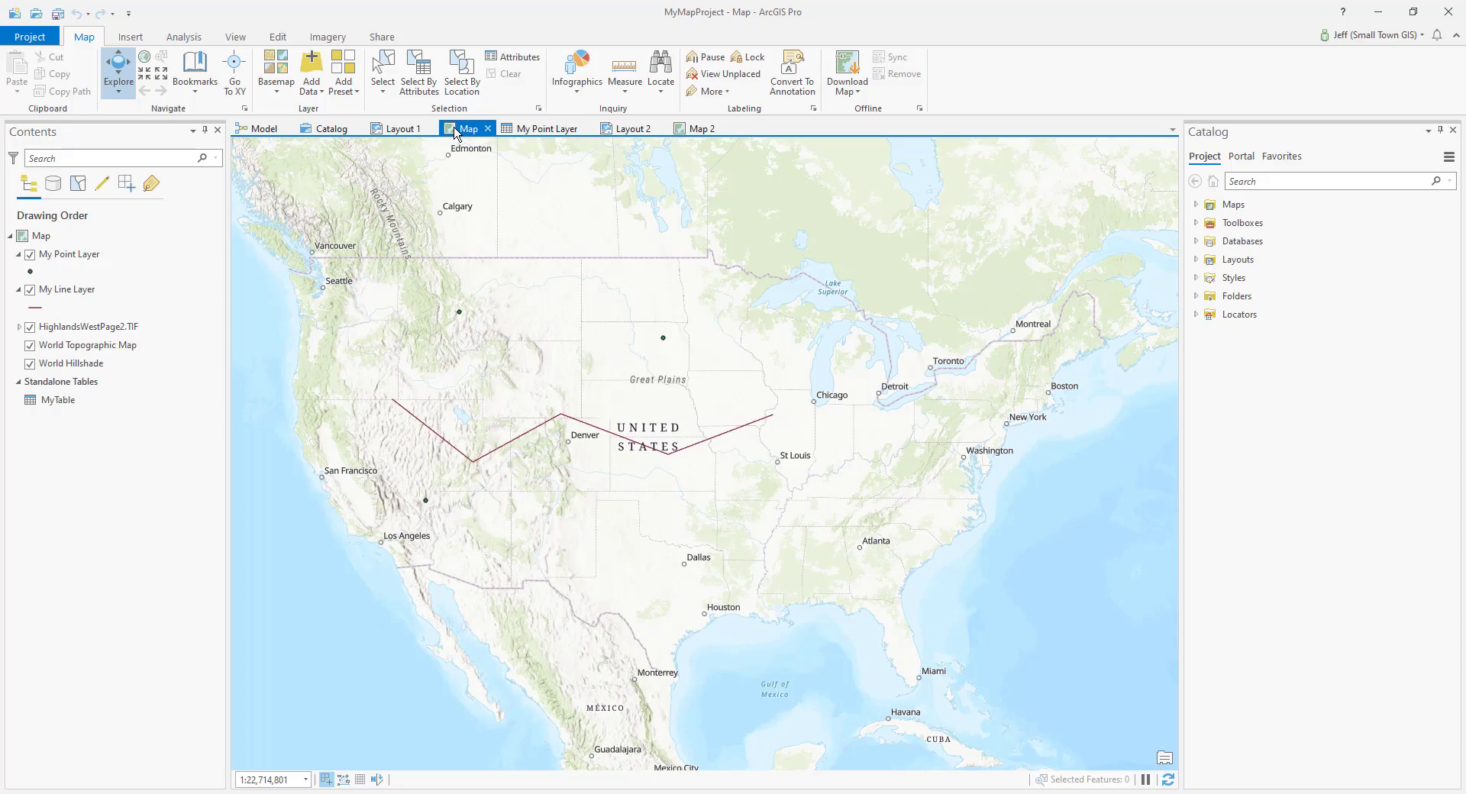
# - Examine the contextual commands offered for the point and line layers, HighlandsWestPage2.TIF, MyTable and the World Topographic Map
pyautogui.click(68, 257)
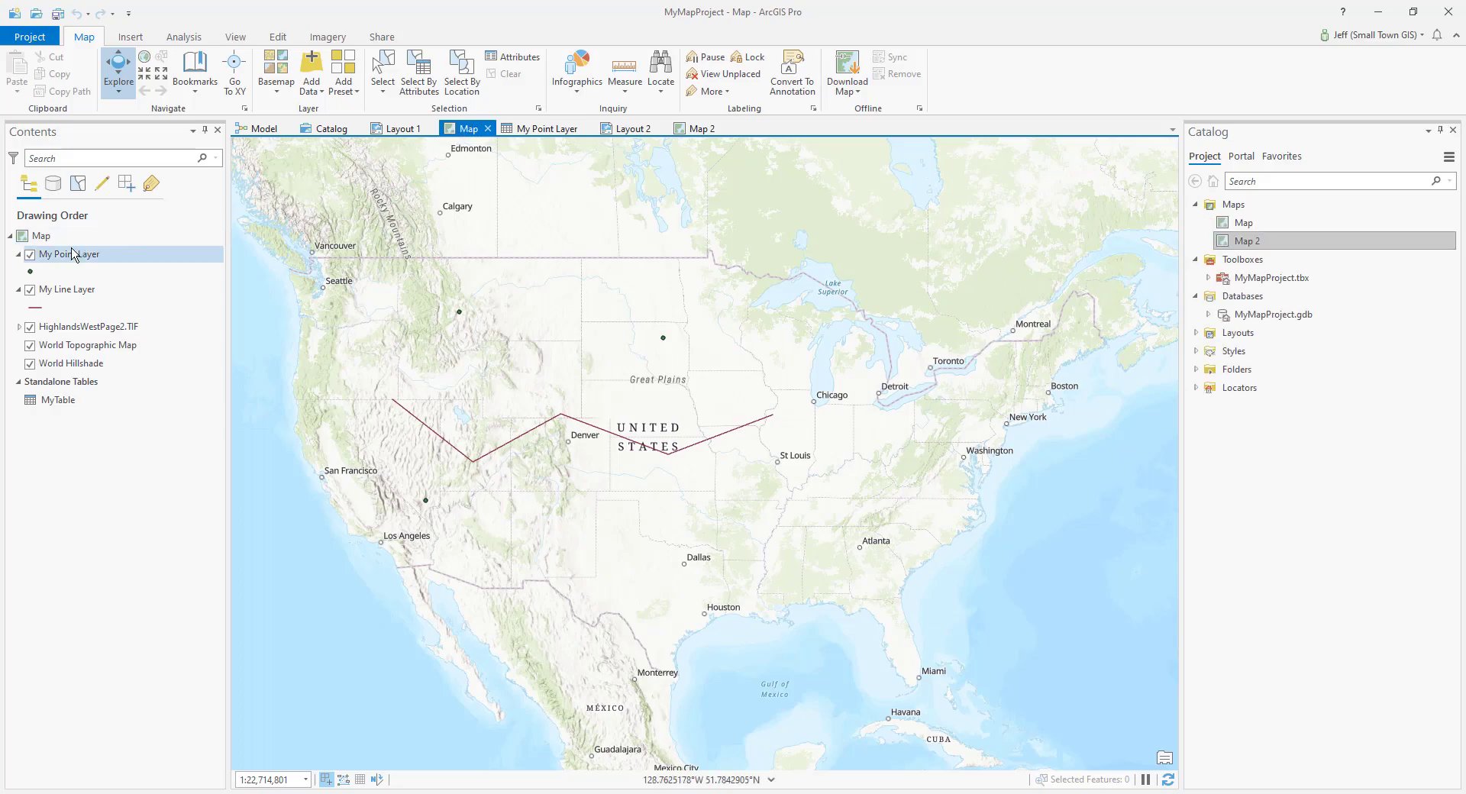
pyautogui.click(68, 258)
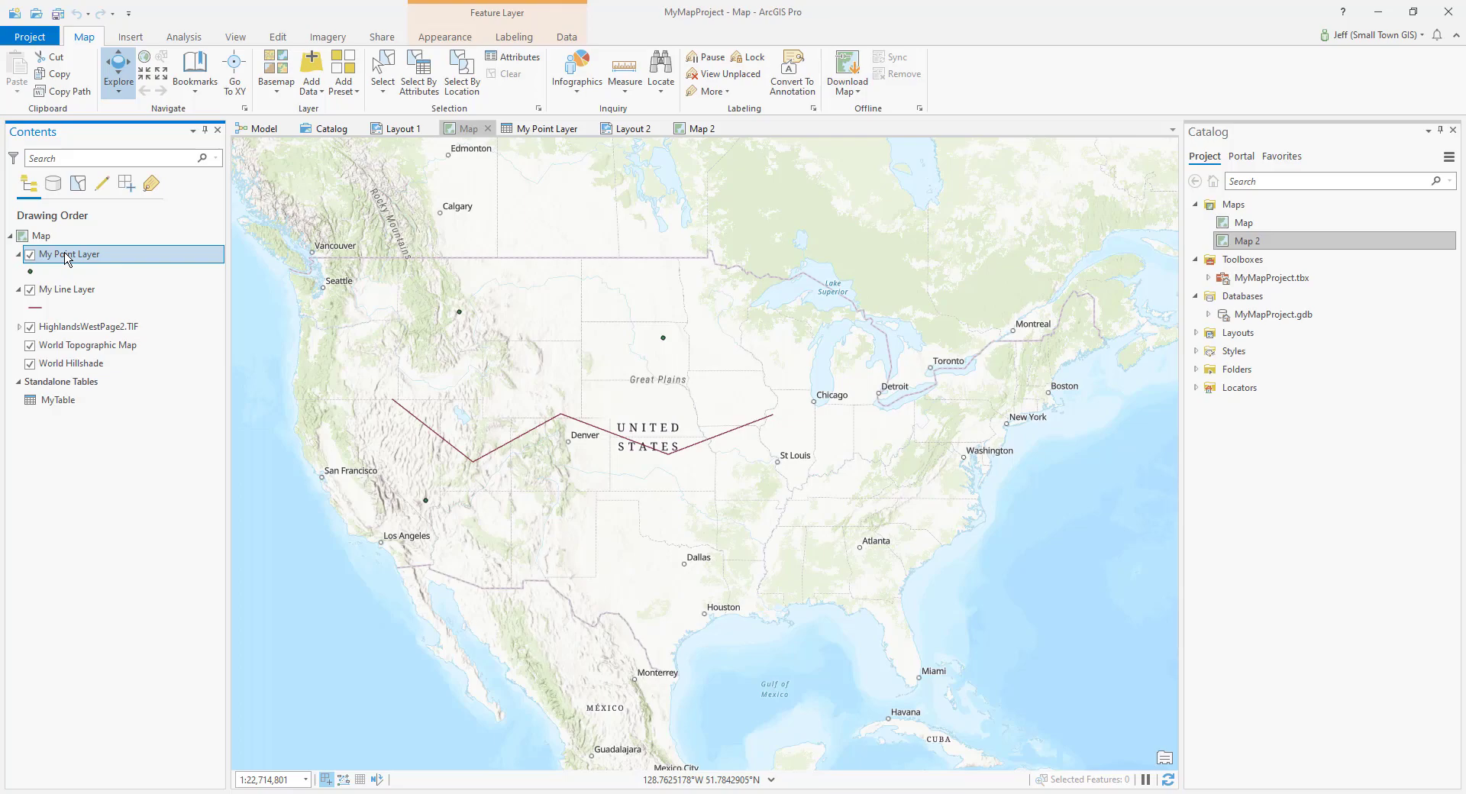
pyautogui.click(68, 293)
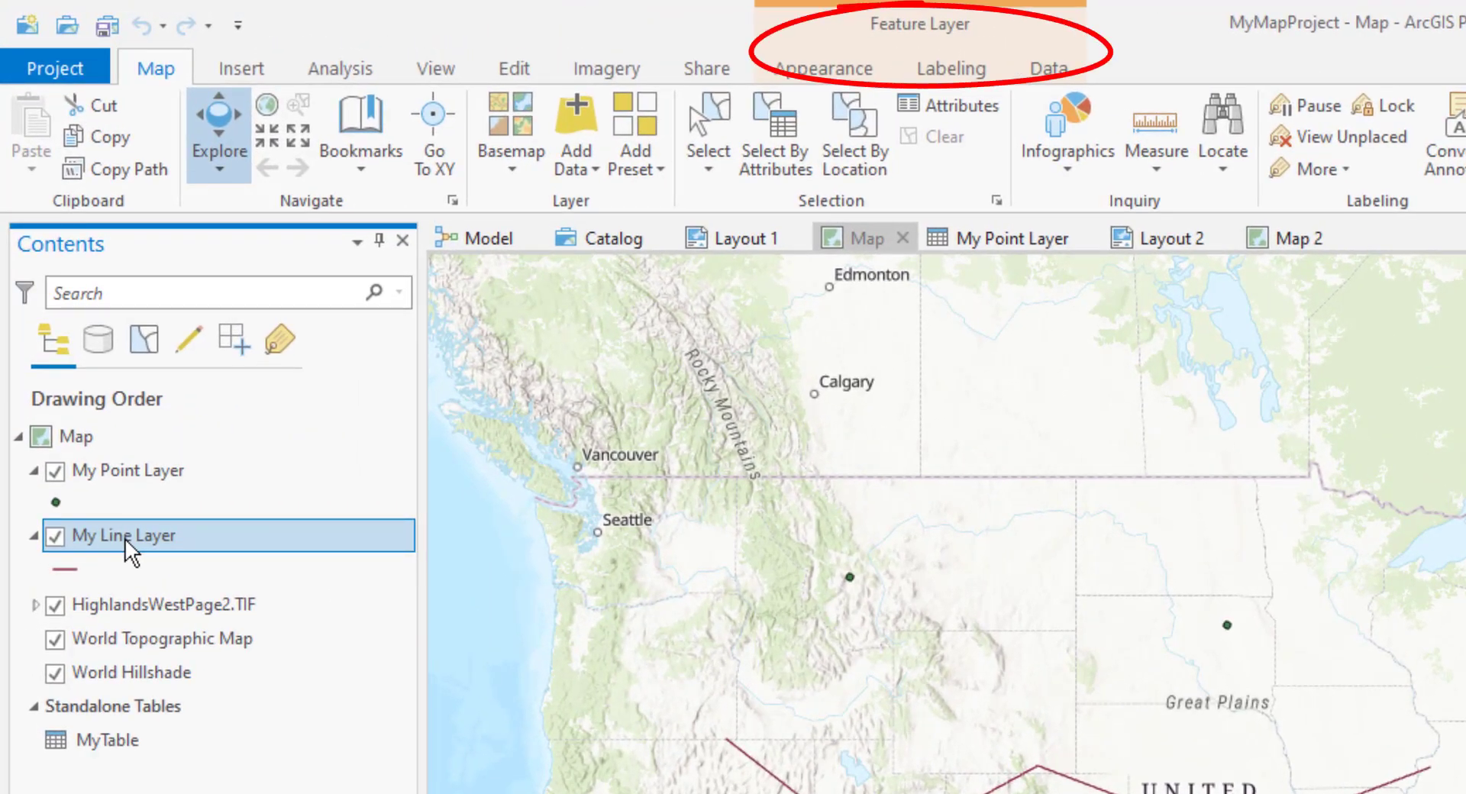
pyautogui.click(162, 604)
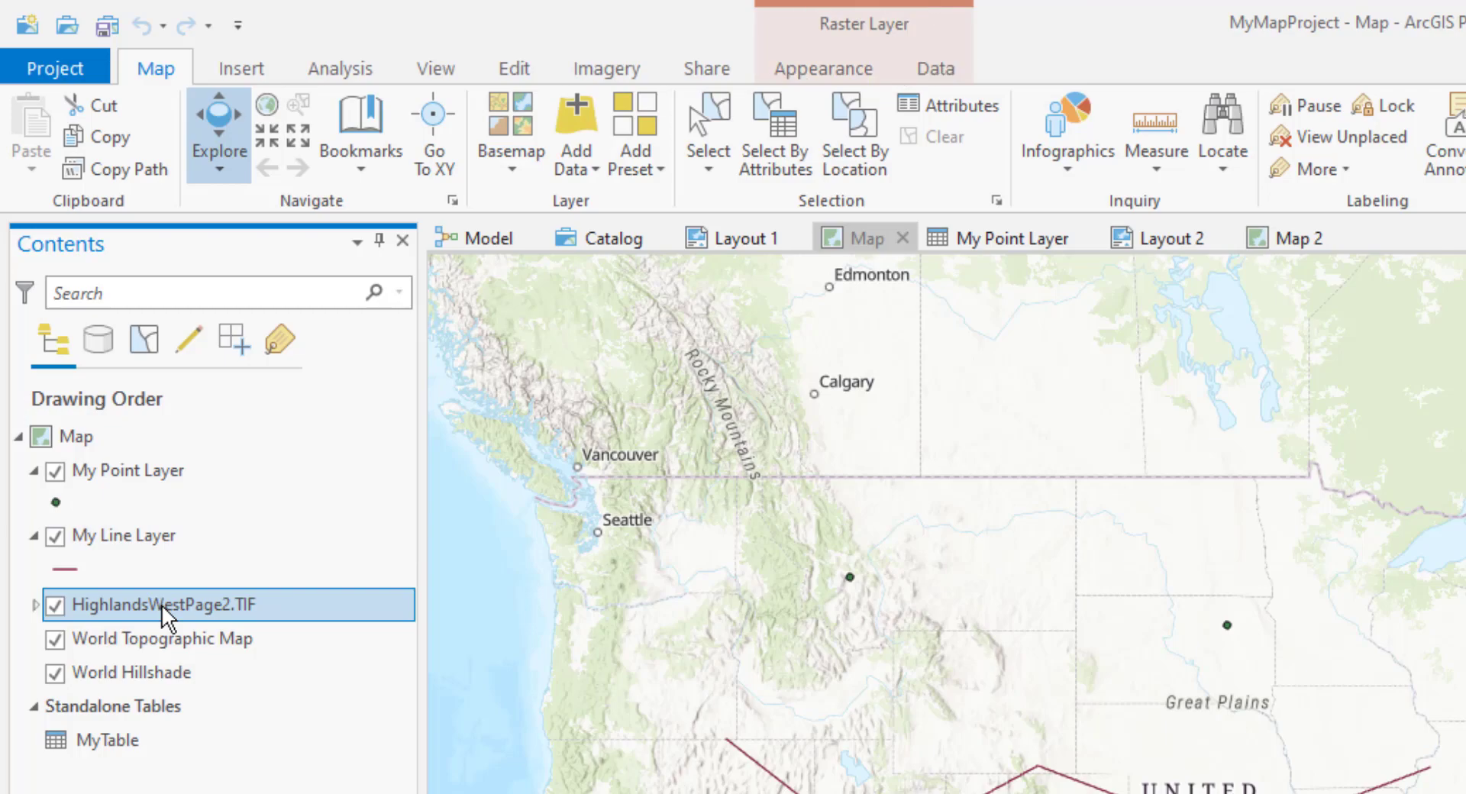
pyautogui.click(95, 743)
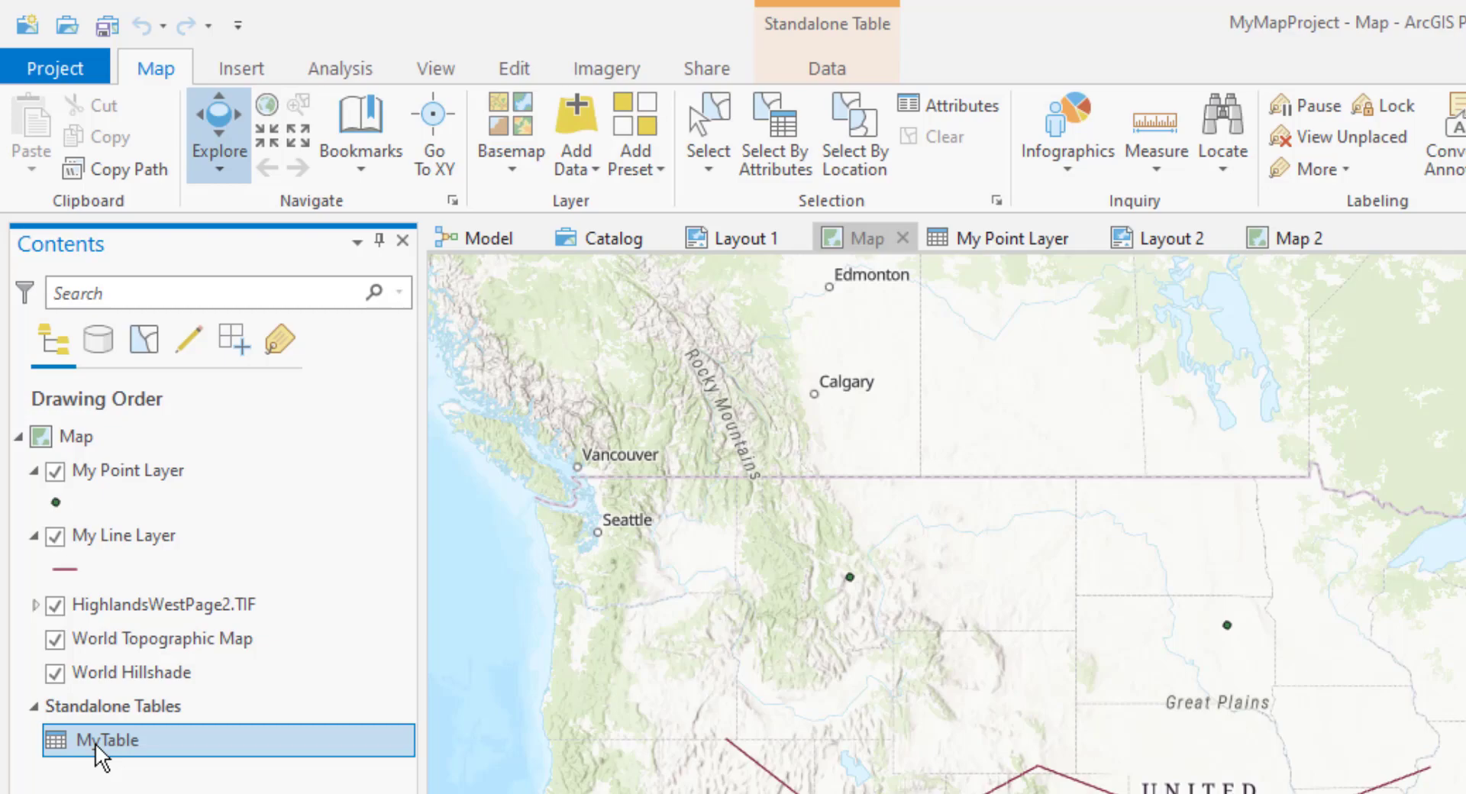
pyautogui.click(148, 636)
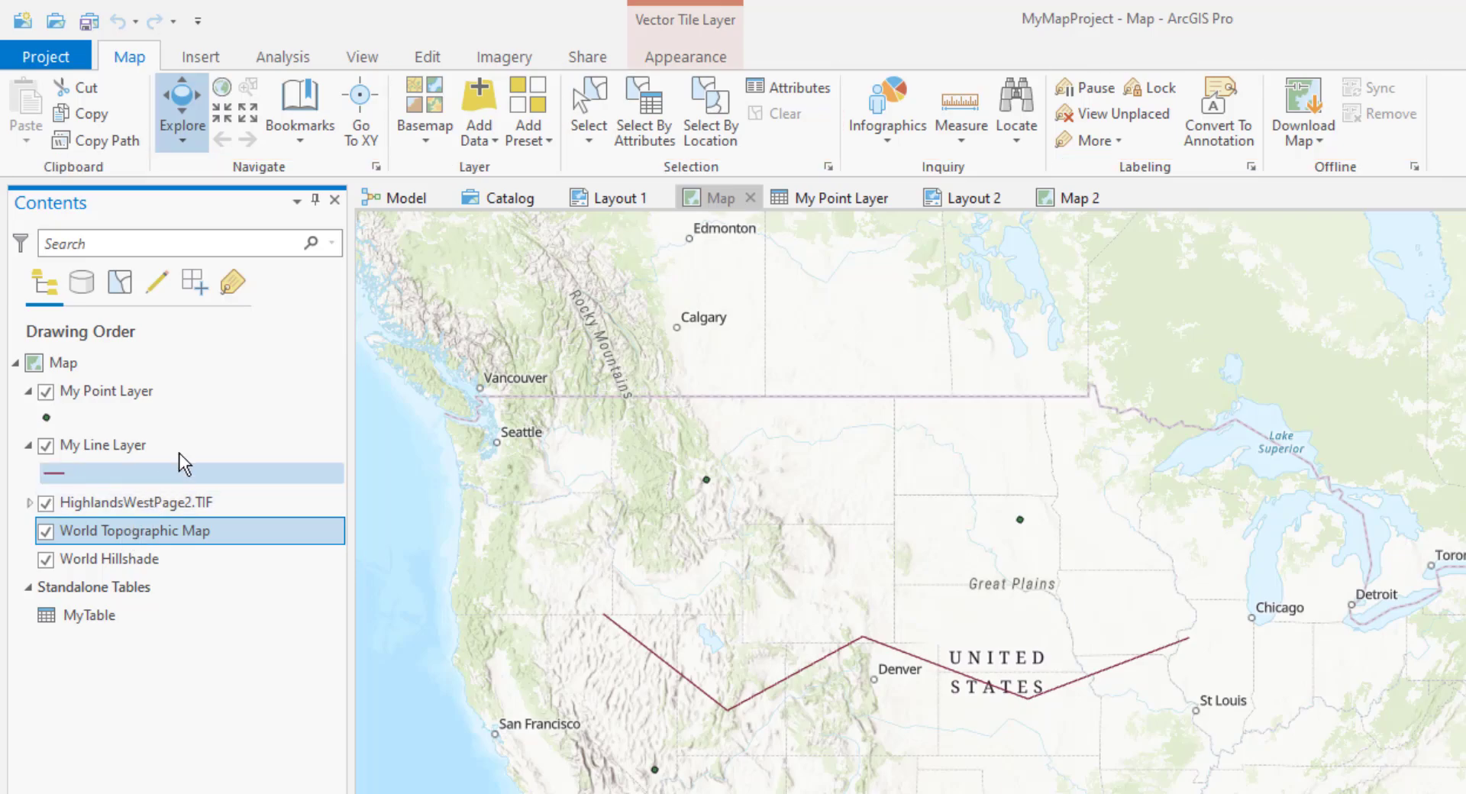
# - Review the options for navigating maps and scenes, and leave them without saving changes
pyautogui.click(376, 166)
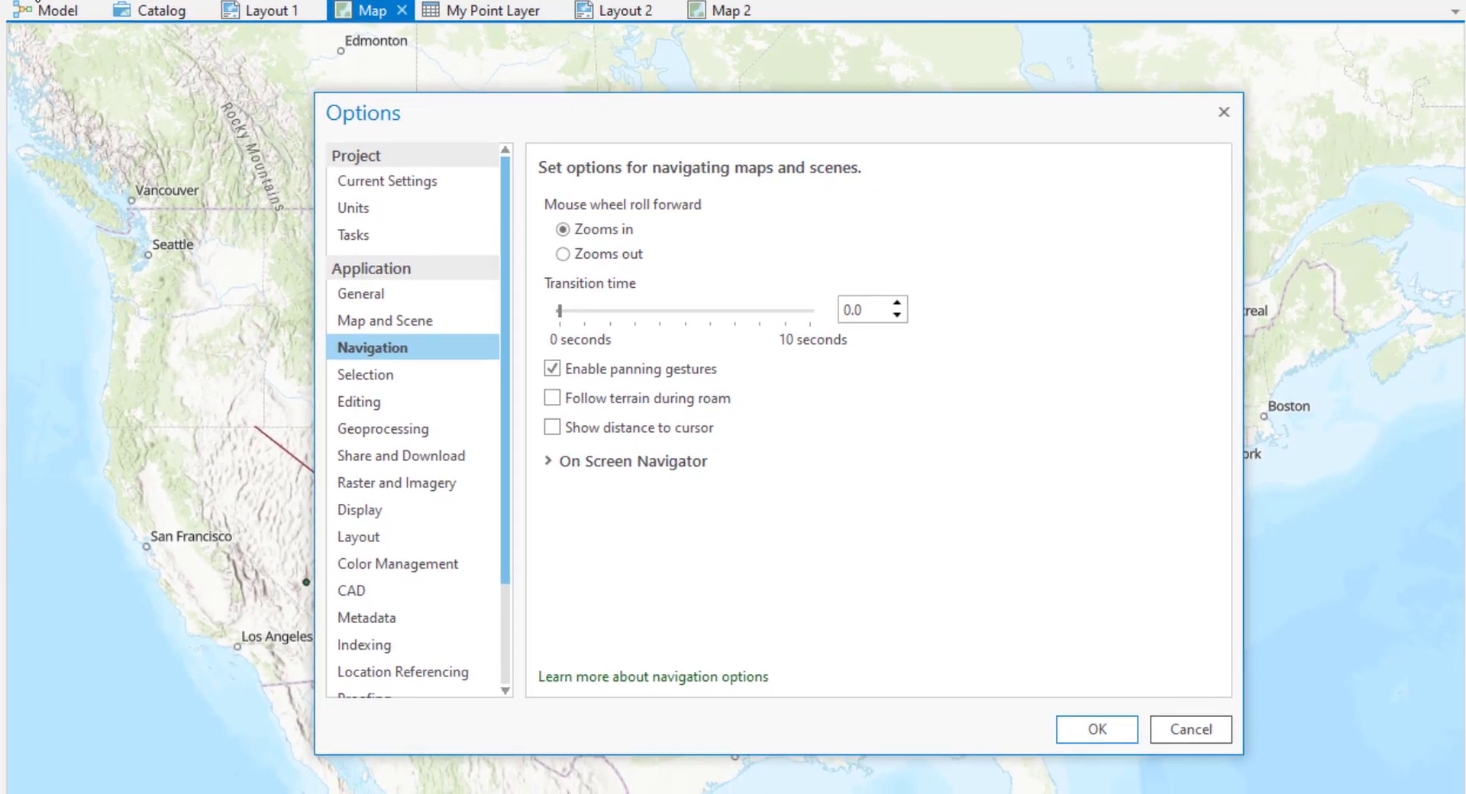
pyautogui.click(1183, 728)
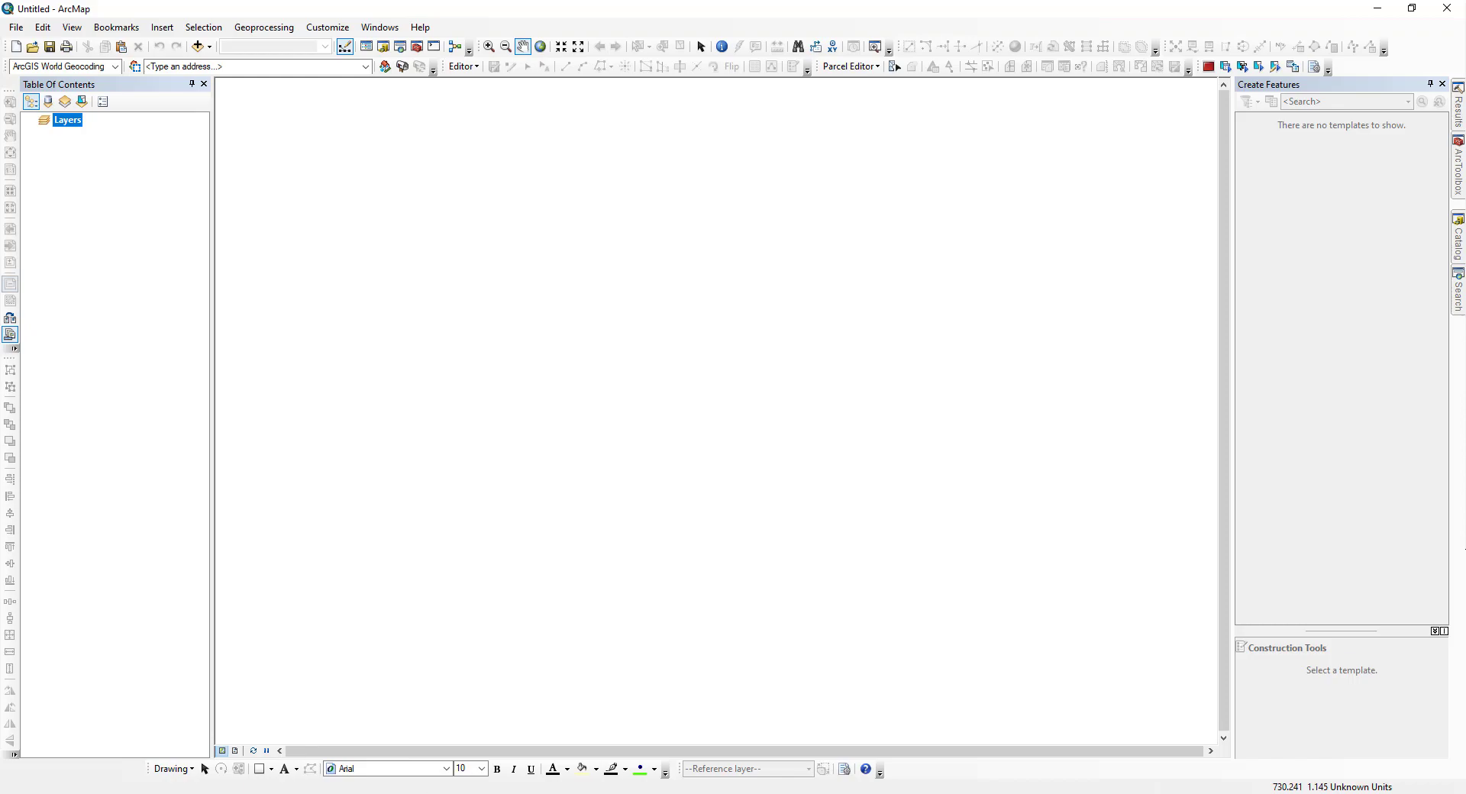
# - Switch from ArcMap back to MyMapProject in ArcGIS Pro and show the My Point Layer table with its table-specific view commands
pyautogui.moveTo(693, 793)
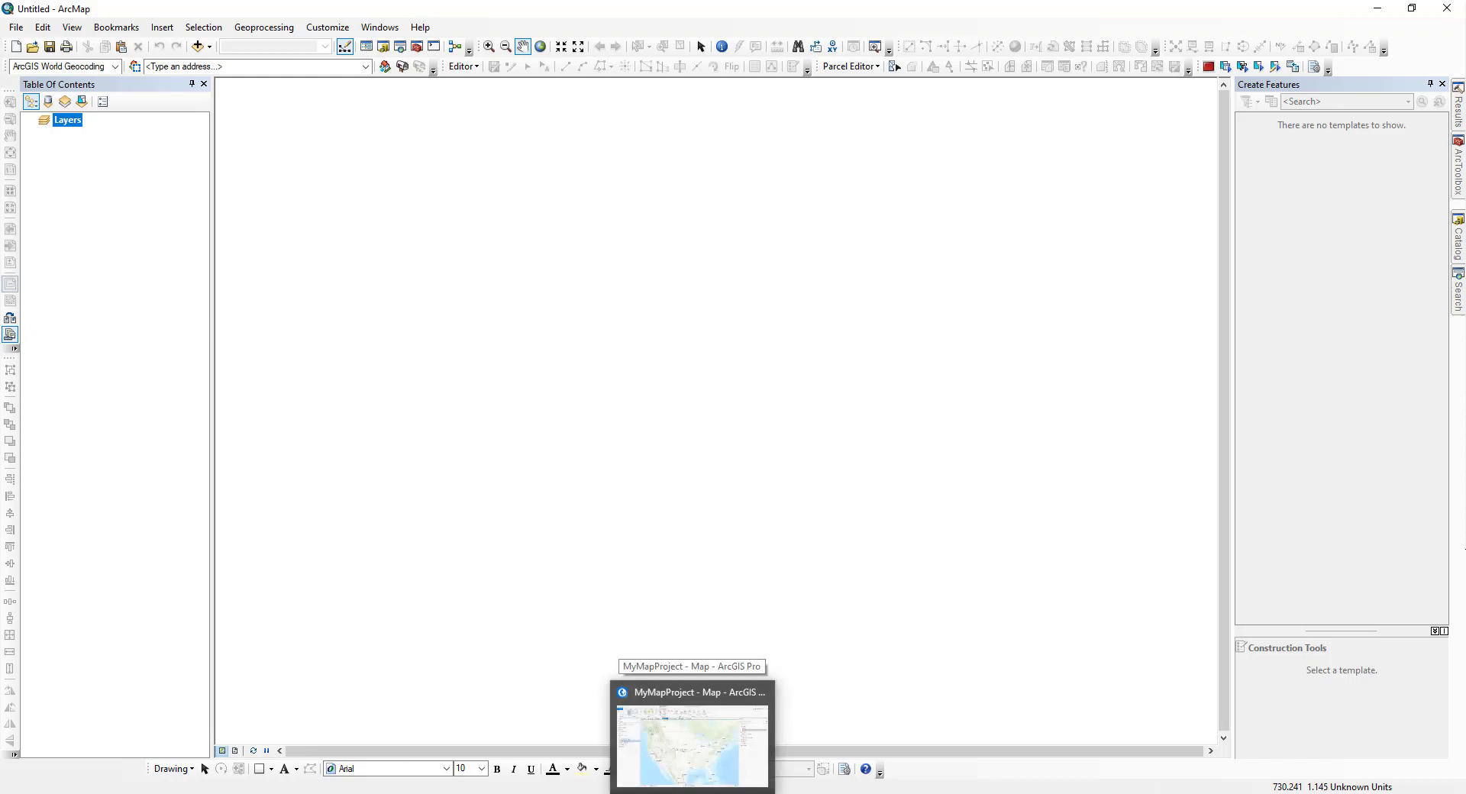
pyautogui.click(692, 745)
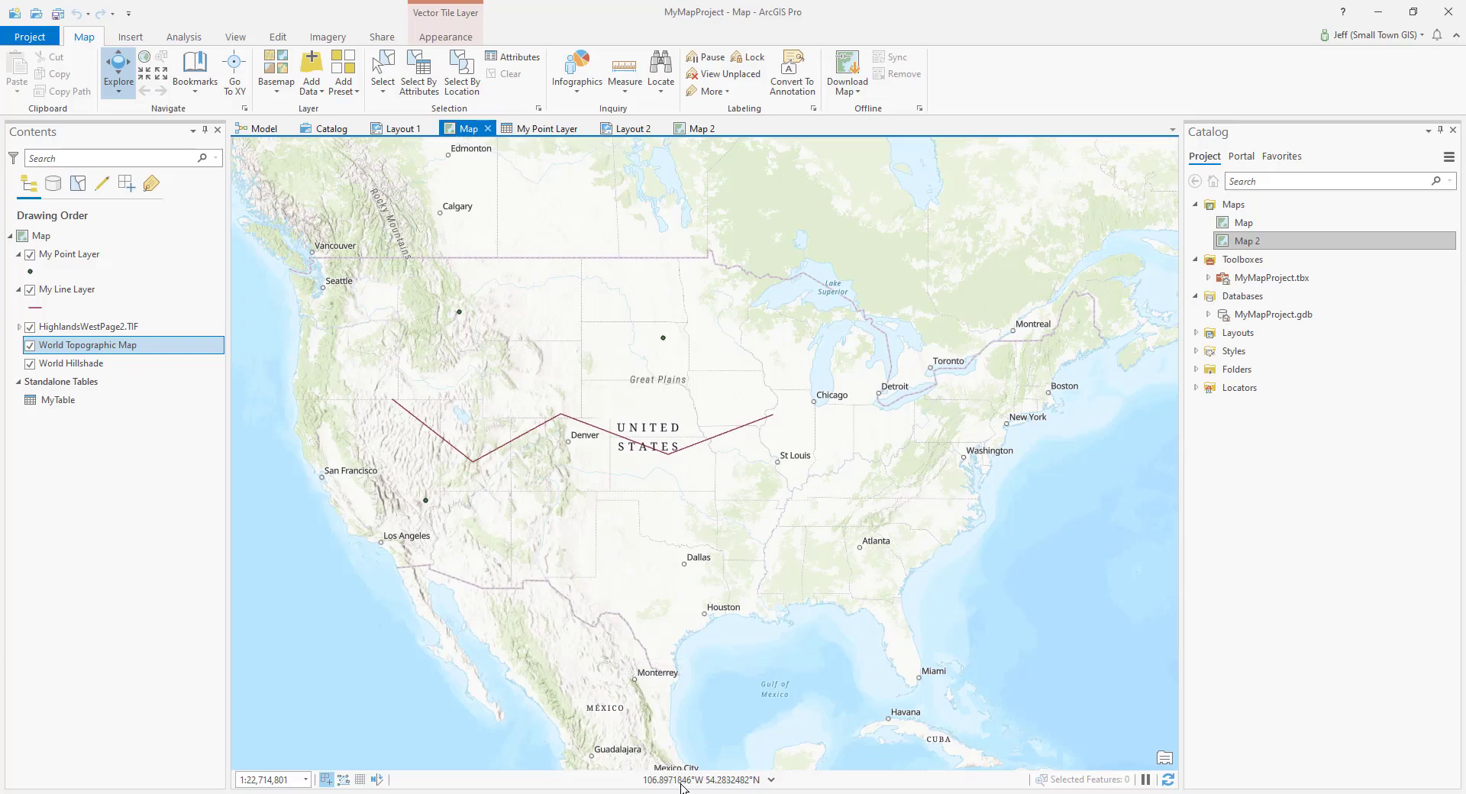
pyautogui.click(543, 129)
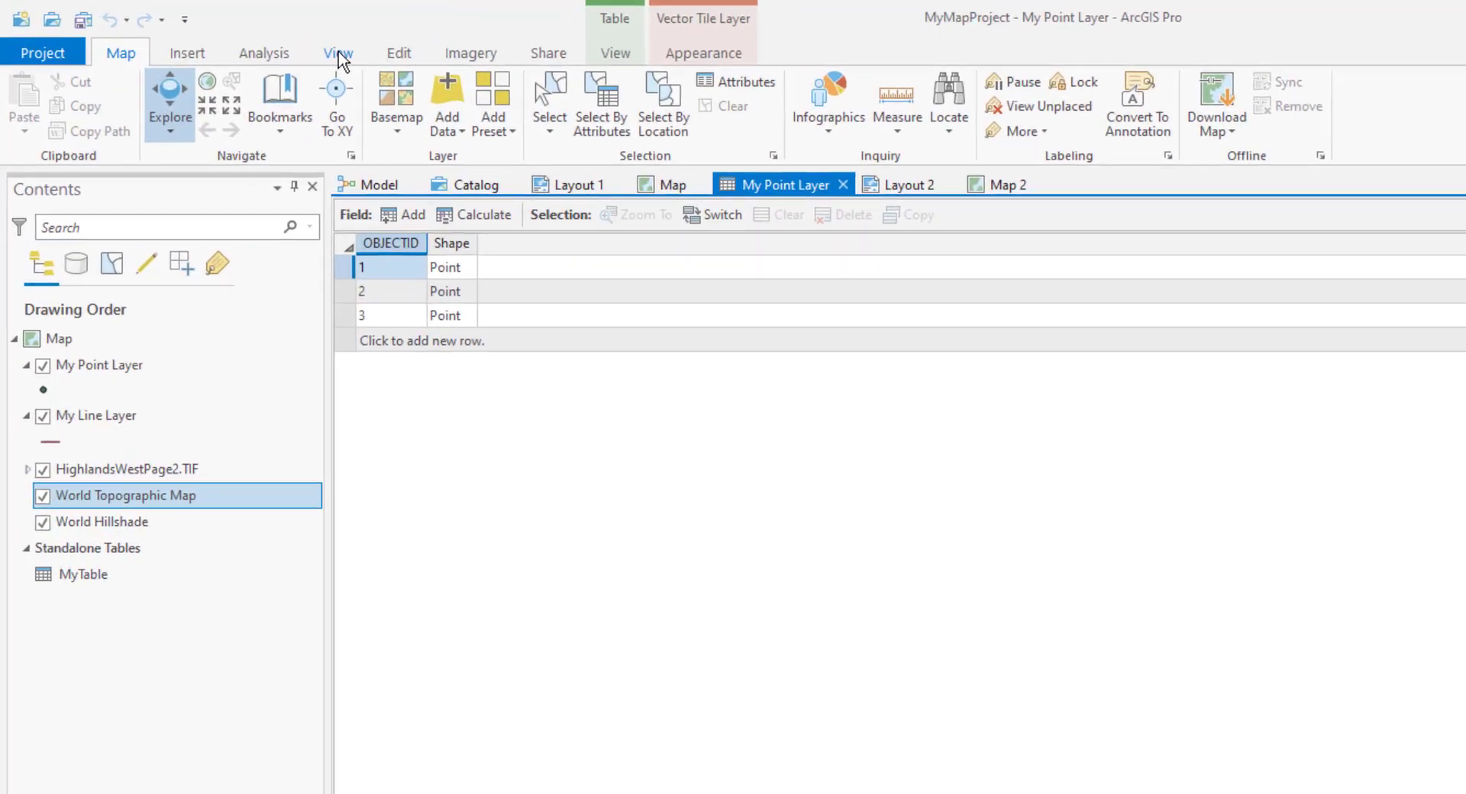
pyautogui.click(371, 58)
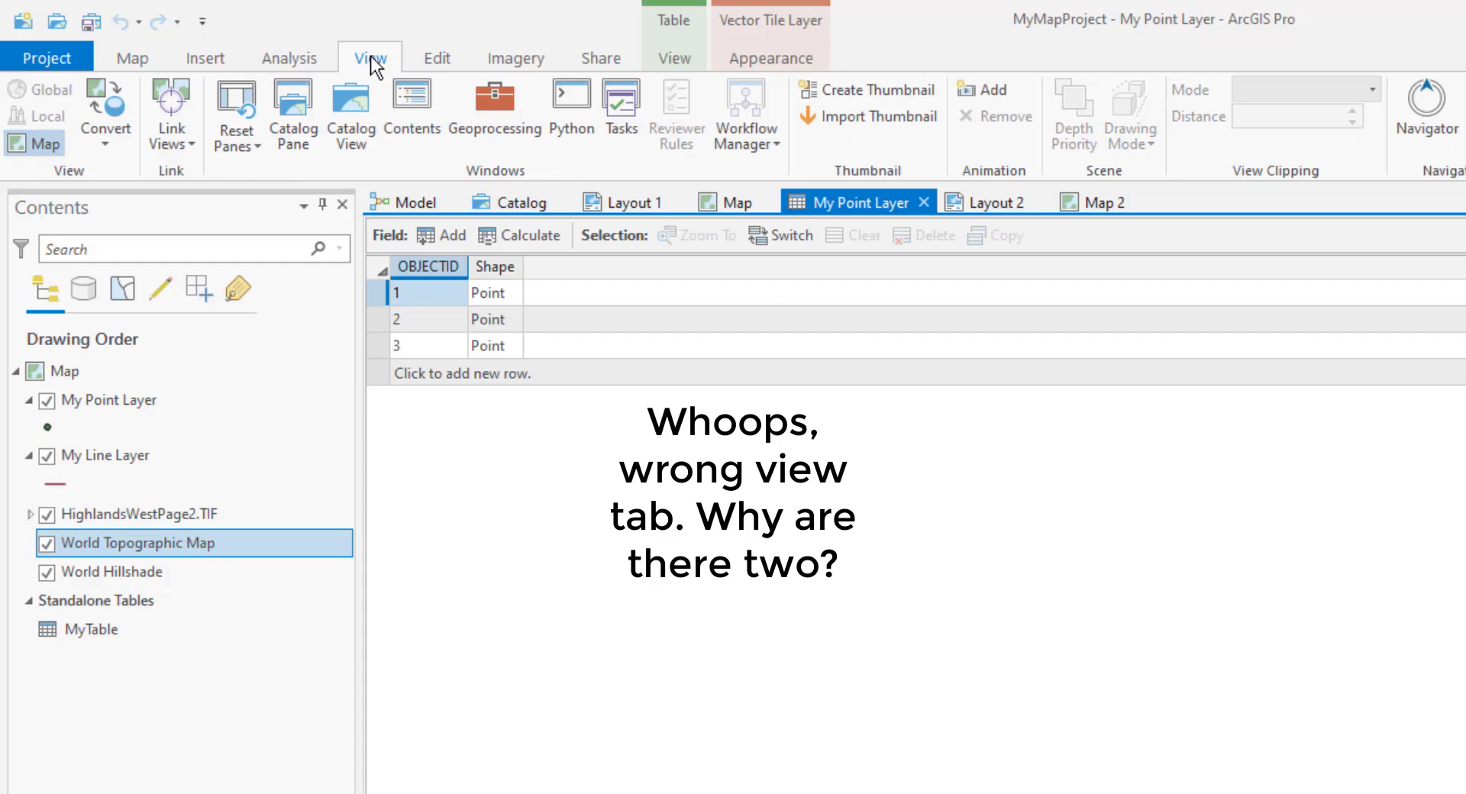
pyautogui.click(676, 60)
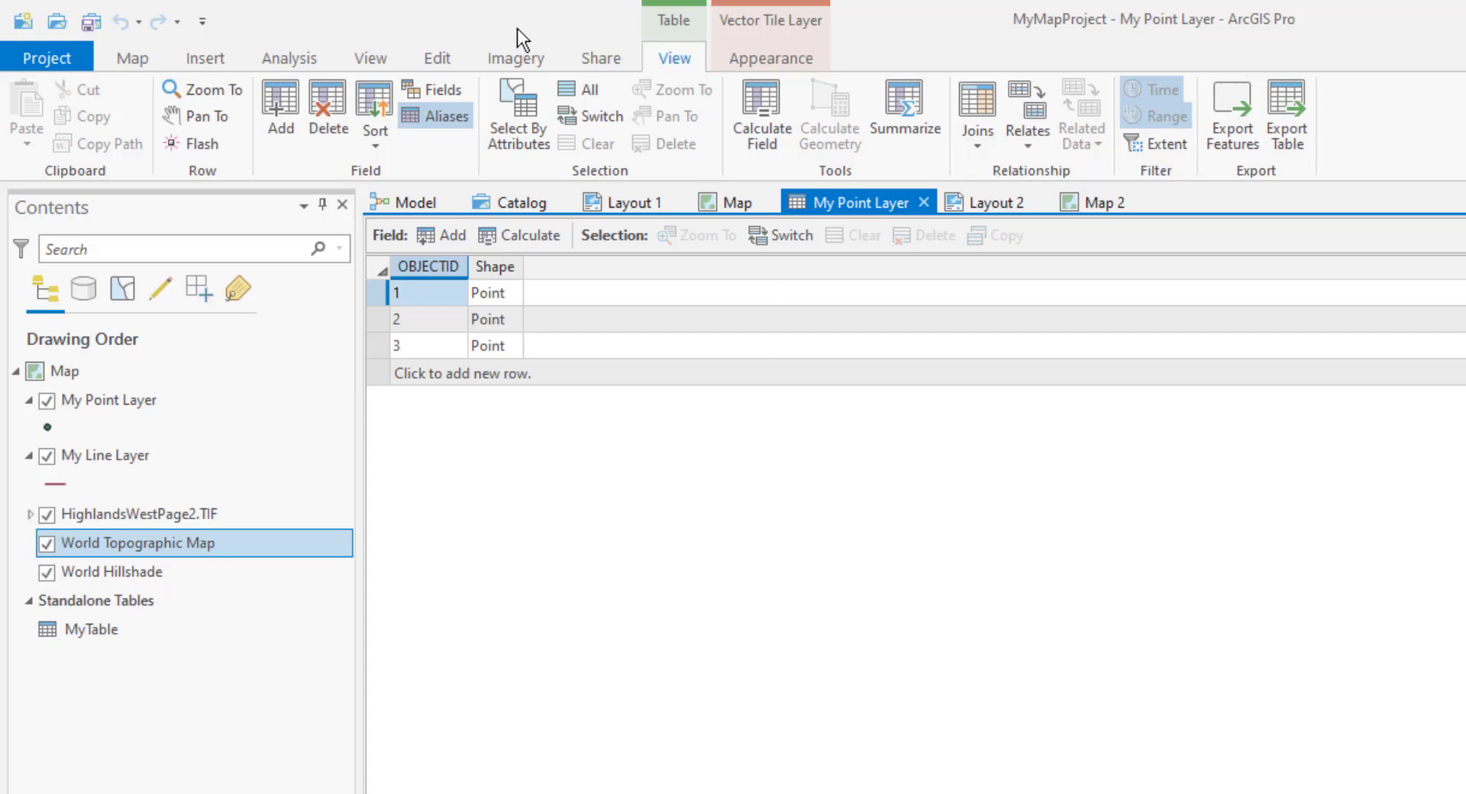
# - Add the Rectangle Zoom command to the Quick Access Toolbar and remove it again
pyautogui.click(201, 21)
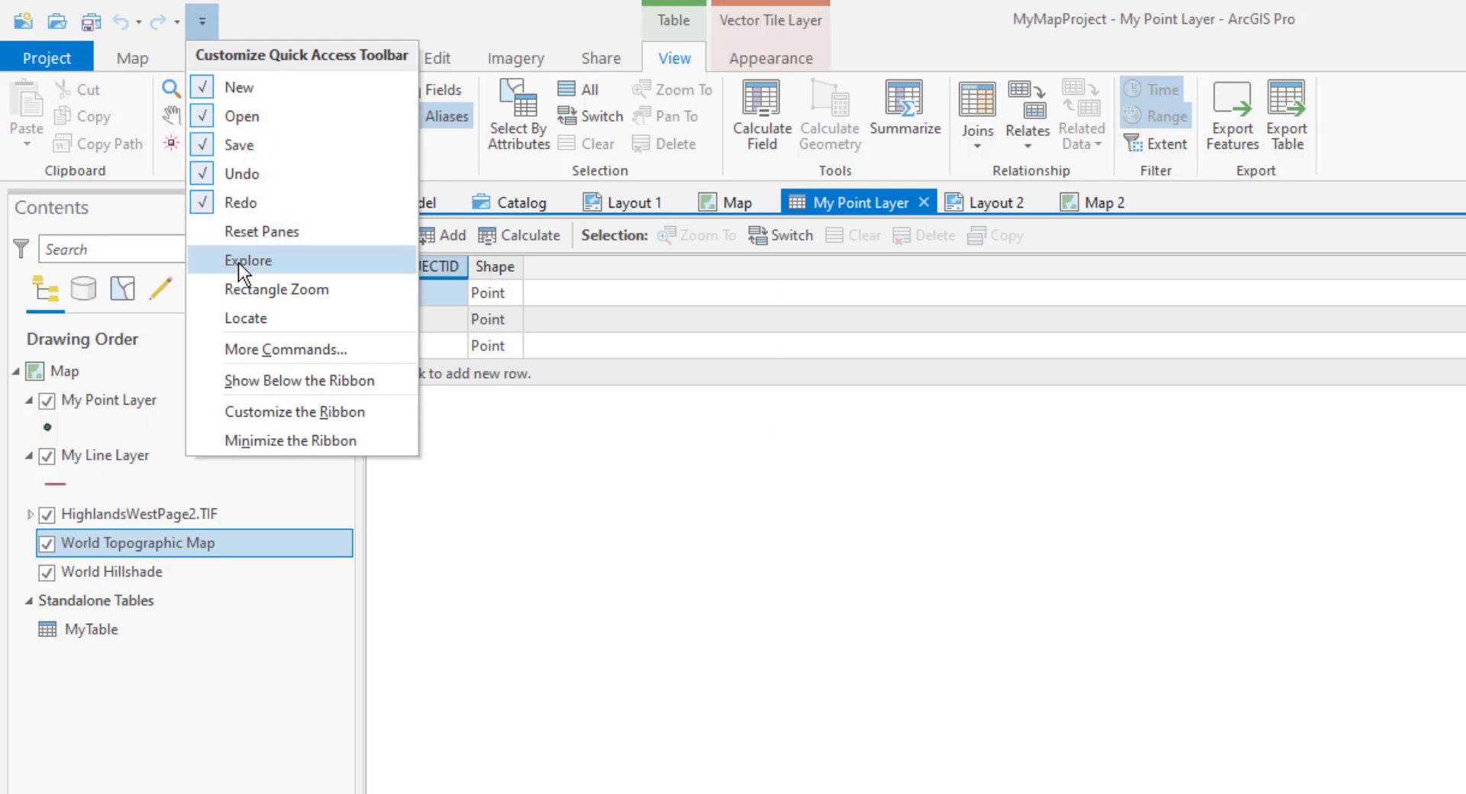
pyautogui.click(240, 292)
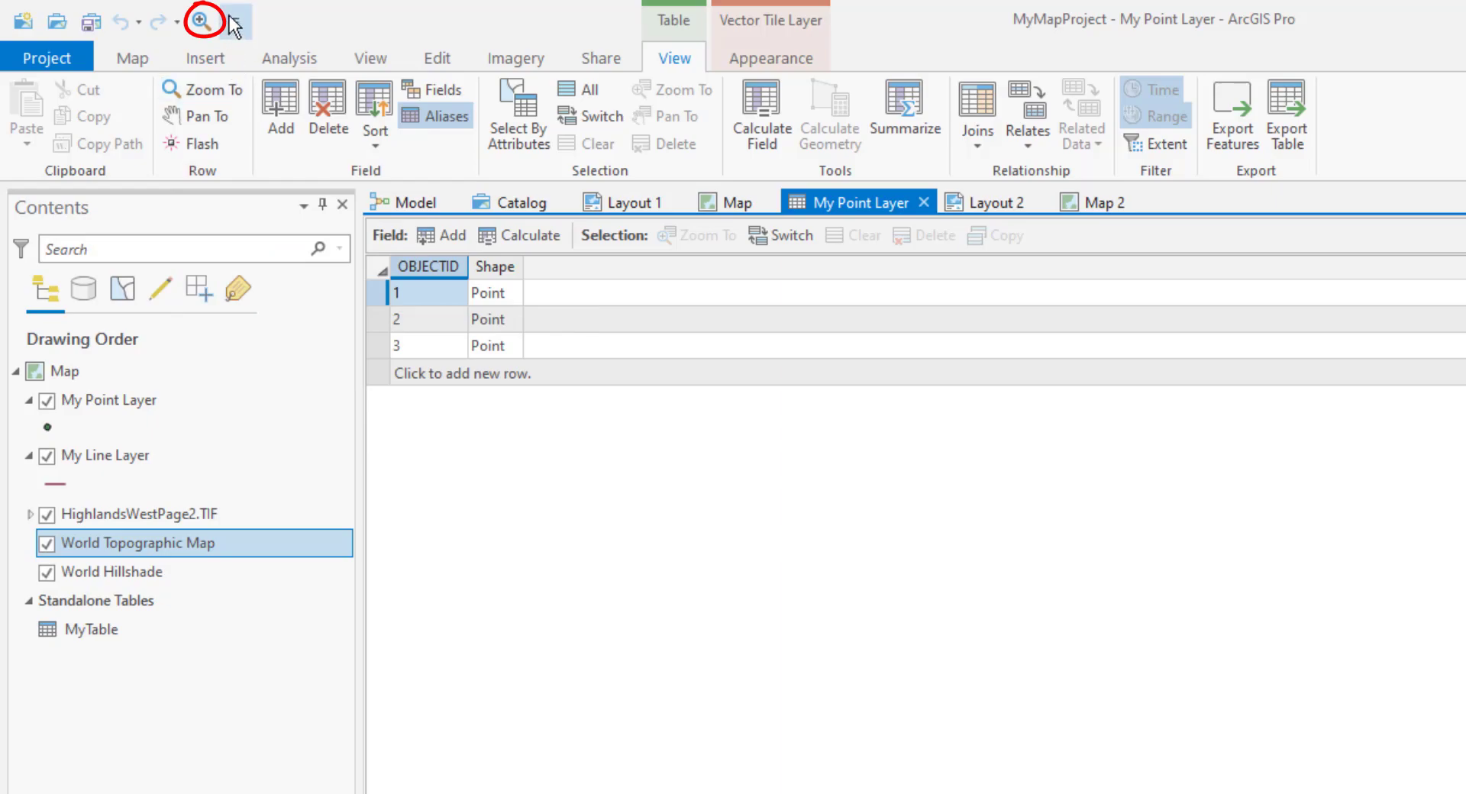
pyautogui.click(233, 23)
pyautogui.click(269, 287)
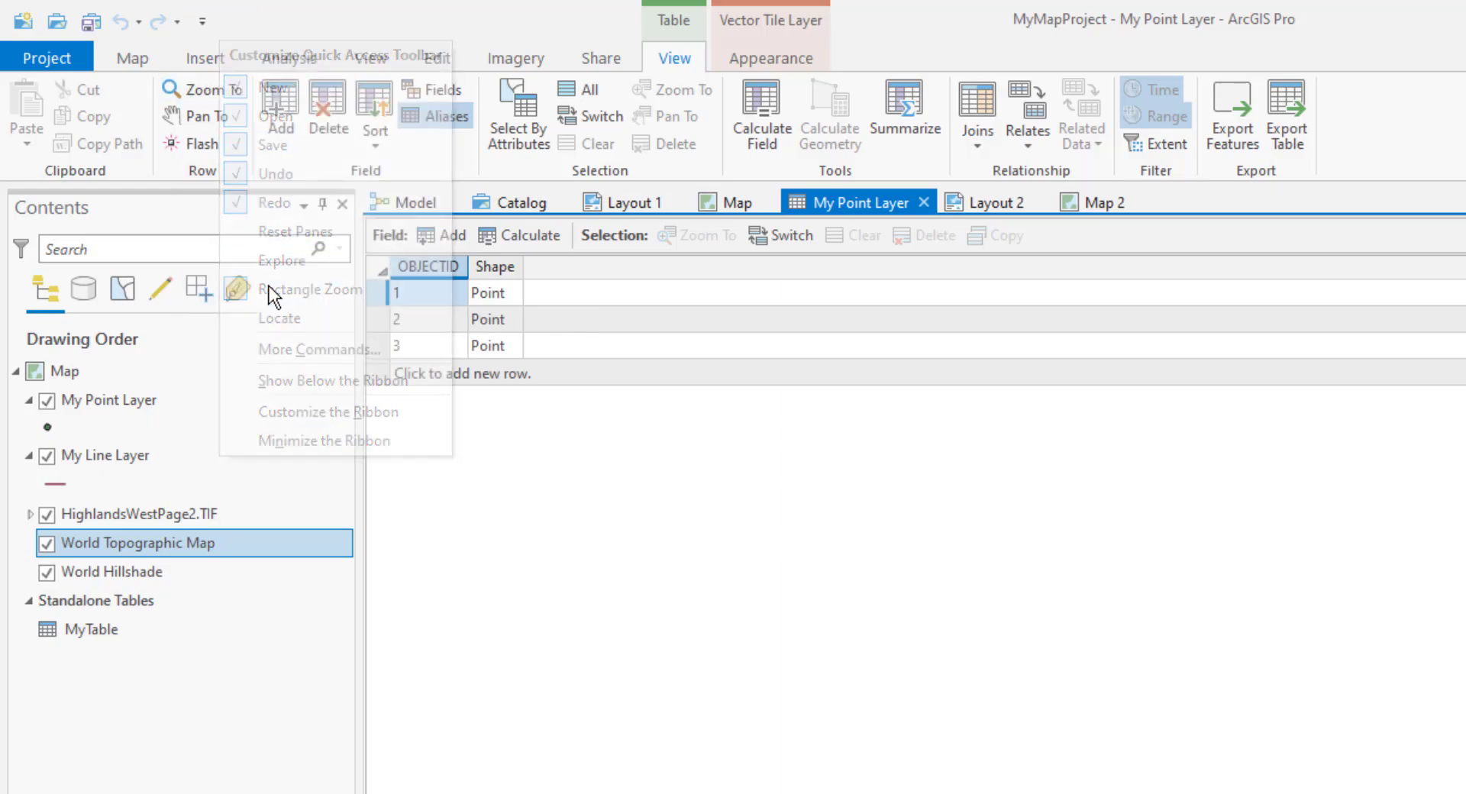